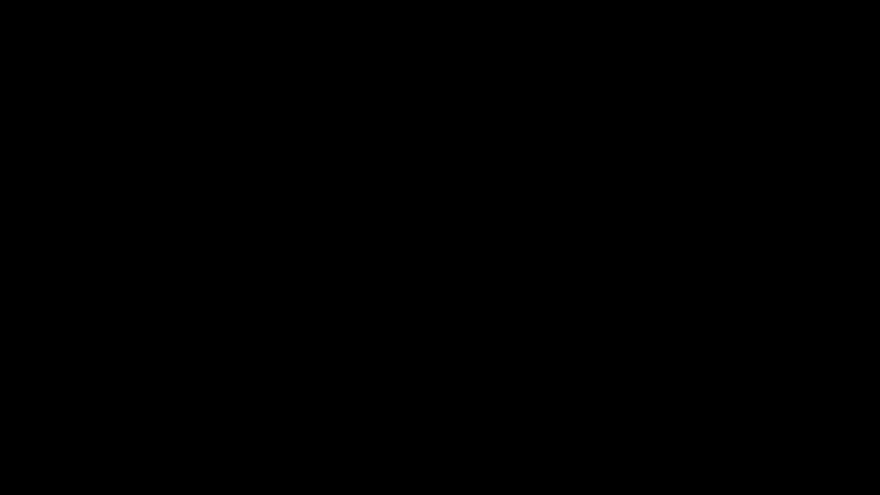
# Select the cup with Select > Subject, subtracting the background notch with Quick Selection
pyautogui.scroll(-1, 527, 352)
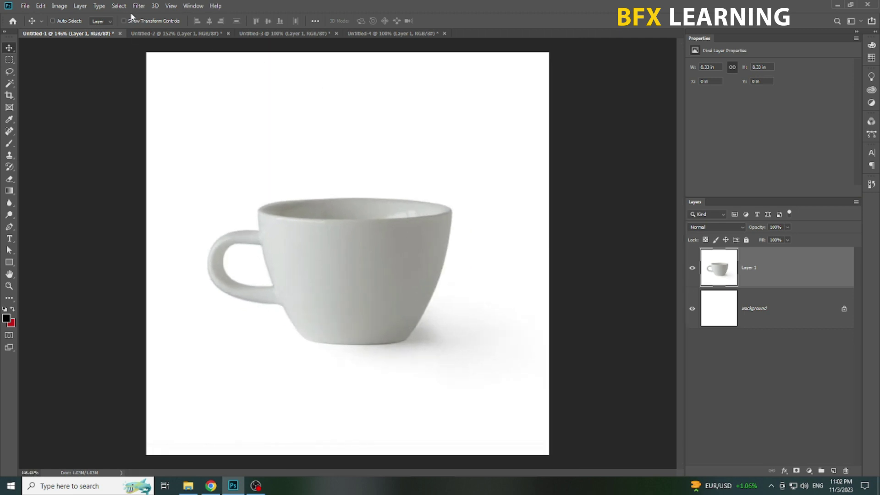
pyautogui.click(119, 6)
pyautogui.click(141, 117)
pyautogui.click(9, 83)
pyautogui.scroll(3, 428, 353)
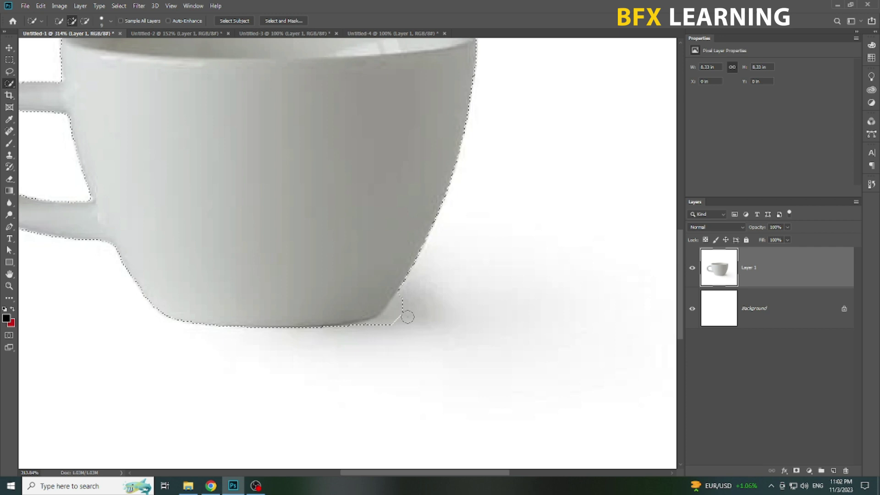
pyautogui.scroll(2, 405, 309)
pyautogui.moveTo(404, 309); pyautogui.dragTo(351, 338)
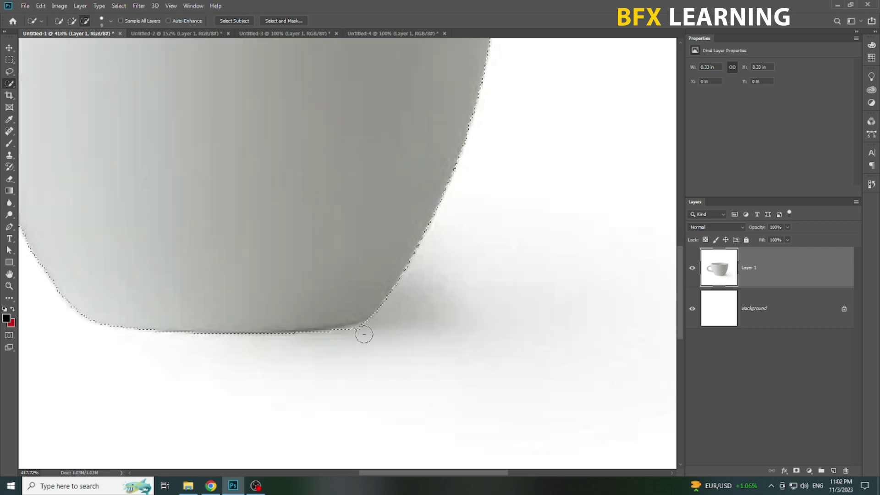
pyautogui.scroll(-4, 378, 348)
# Copy the selected cup onto its own Layer 2 and hide the original Layer 1
pyautogui.press('v')
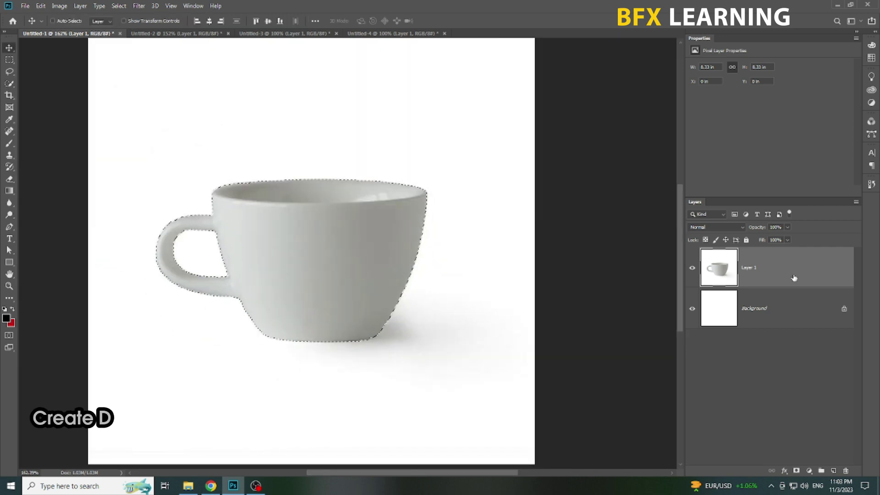
pyautogui.hotkey('ctrl', 'j')
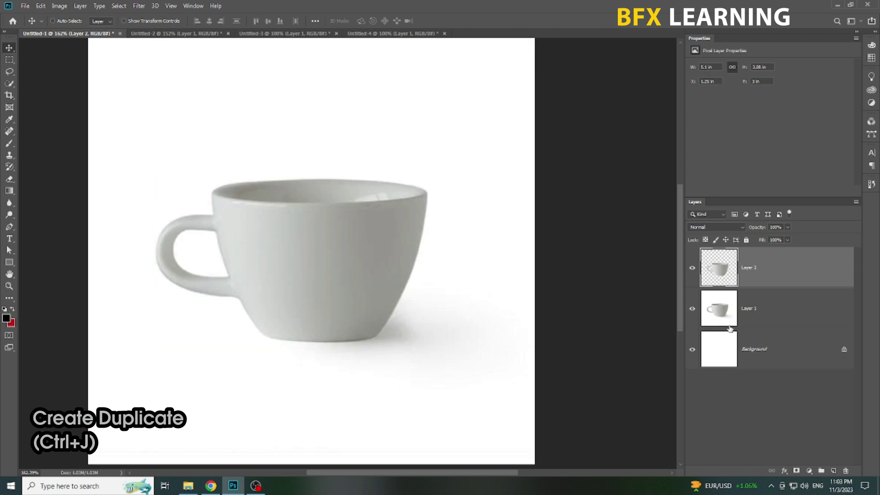
pyautogui.click(693, 309)
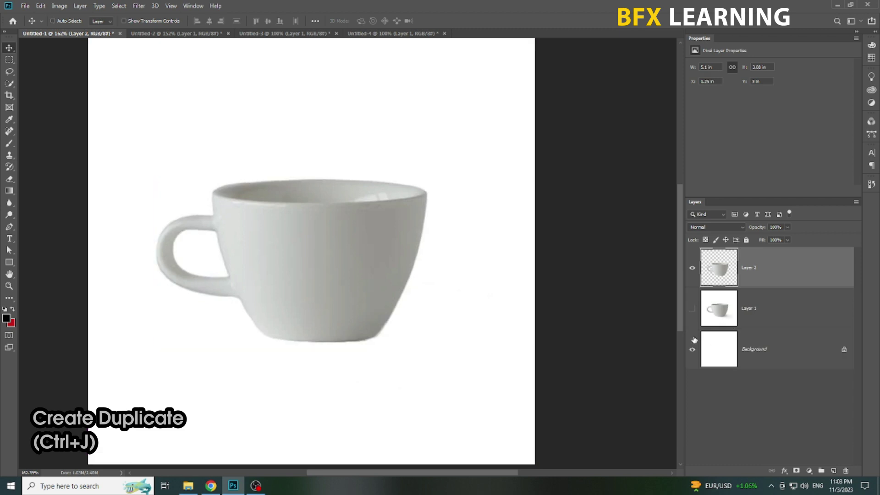
pyautogui.click(692, 350)
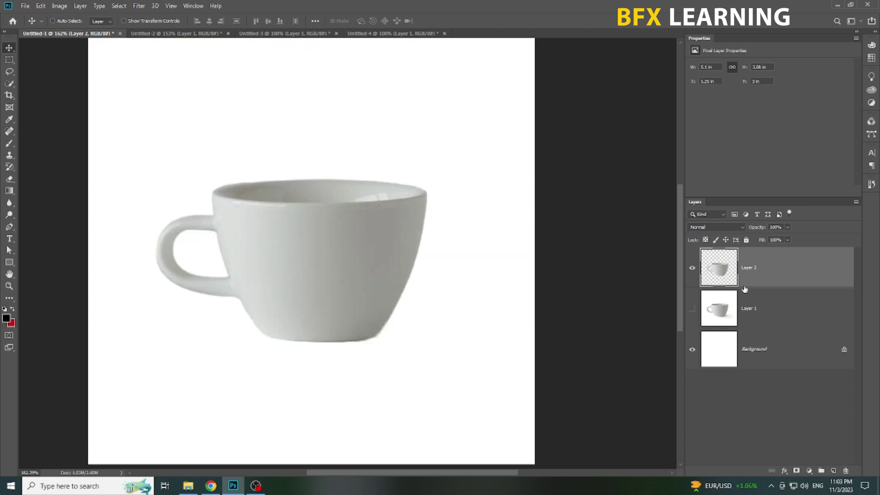
# Bring the orange into the cup document, lower its opacity, and shrink it over the cup
pyautogui.click(181, 34)
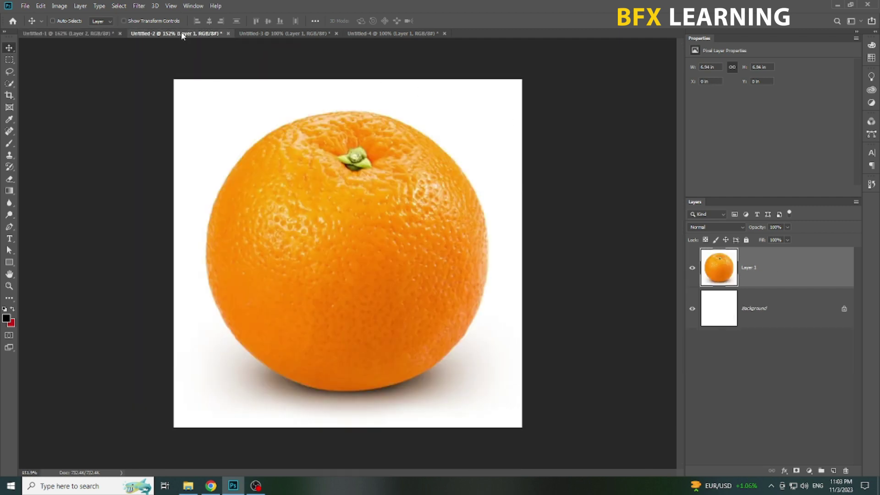
pyautogui.moveTo(353, 257)
pyautogui.mouseDown()
pyautogui.moveTo(166, 118)
pyautogui.moveTo(100, 37)
pyautogui.moveTo(317, 275)
pyautogui.mouseUp()
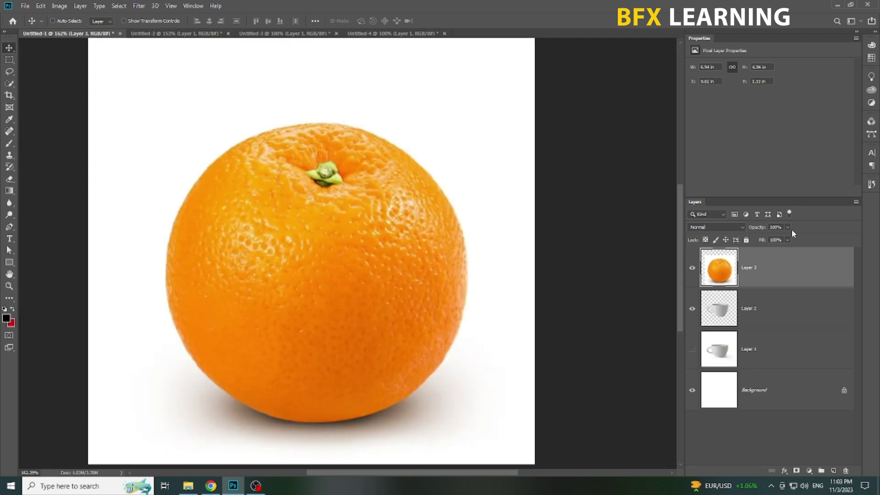
pyautogui.moveTo(789, 240); pyautogui.dragTo(764, 239)
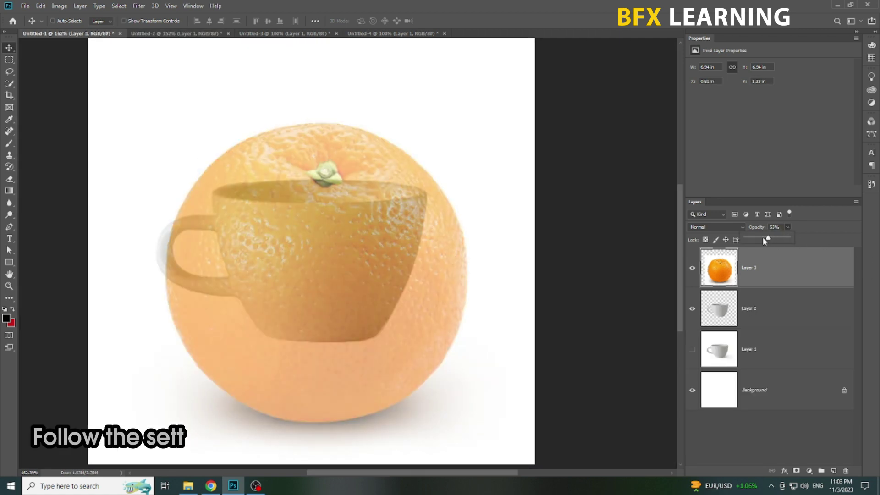
pyautogui.moveTo(408, 318); pyautogui.dragTo(397, 308)
pyautogui.hotkey('ctrl', 't')
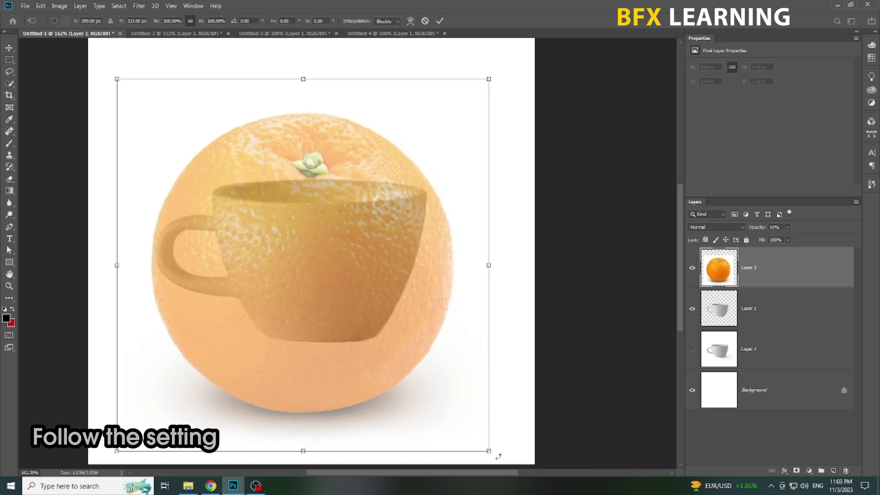
pyautogui.moveTo(499, 457); pyautogui.dragTo(490, 448)
# Warp the orange's top and bottom edges into a cup shape and restore 100% opacity
pyautogui.rightClick(327, 223)
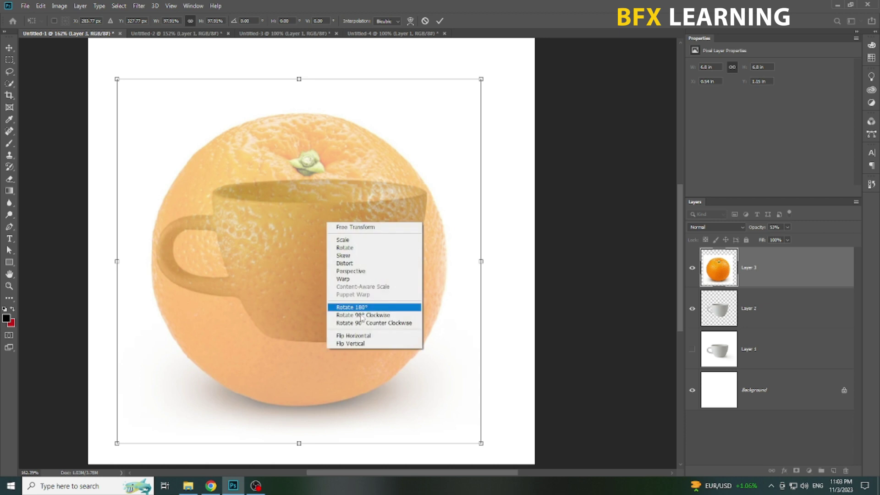
pyautogui.click(343, 279)
pyautogui.moveTo(301, 96)
pyautogui.mouseDown()
pyautogui.moveTo(320, 158)
pyautogui.moveTo(336, 157)
pyautogui.moveTo(317, 175)
pyautogui.mouseUp()
pyautogui.moveTo(281, 412)
pyautogui.mouseDown()
pyautogui.moveTo(281, 344)
pyautogui.moveTo(337, 337)
pyautogui.moveTo(403, 305)
pyautogui.moveTo(409, 269)
pyautogui.moveTo(328, 314)
pyautogui.moveTo(364, 188)
pyautogui.moveTo(336, 190)
pyautogui.mouseUp()
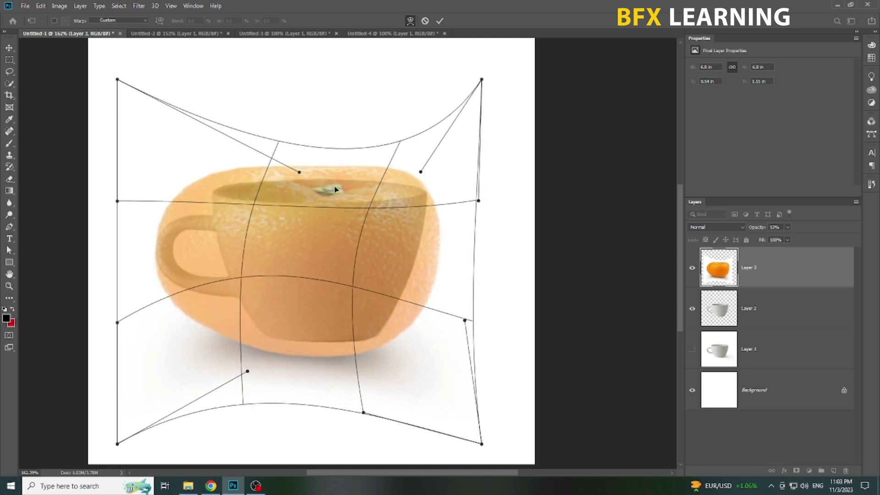
pyautogui.click(441, 21)
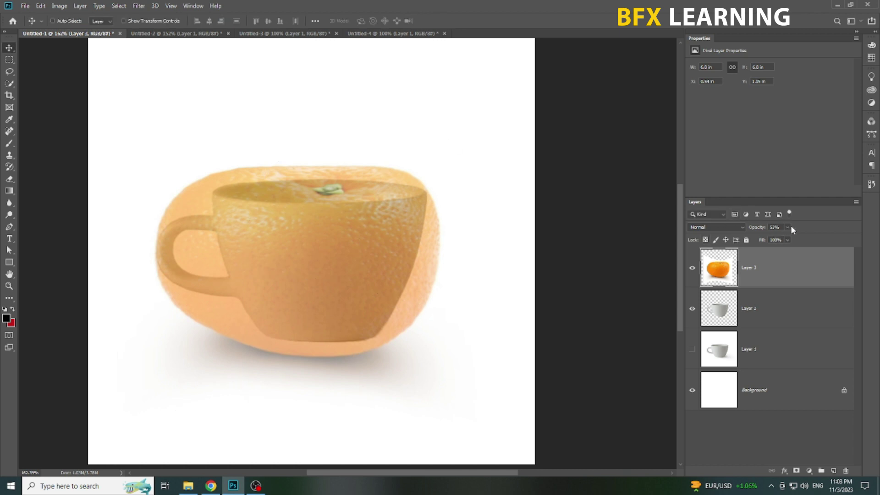
pyautogui.moveTo(783, 239); pyautogui.dragTo(814, 238)
pyautogui.click(806, 275)
# Clip the orange Layer 3 to the cup on Layer 2 and lower its opacity to 37%
pyautogui.rightClick(761, 275)
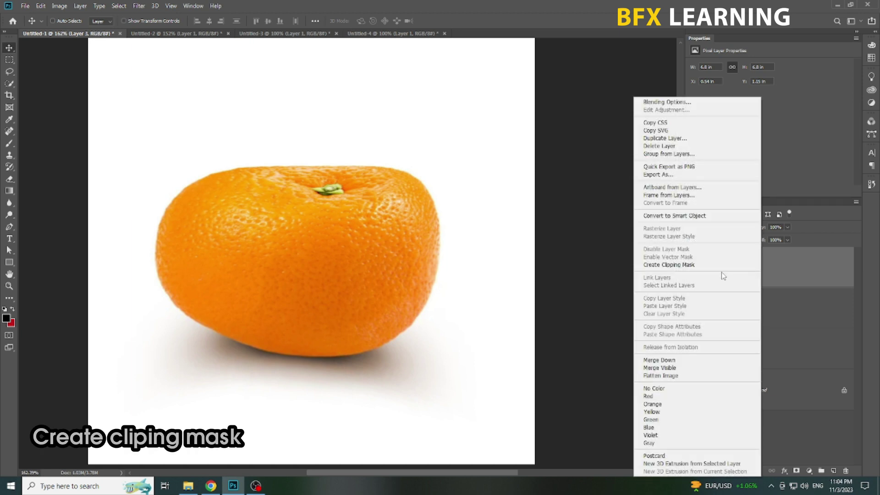
pyautogui.click(677, 266)
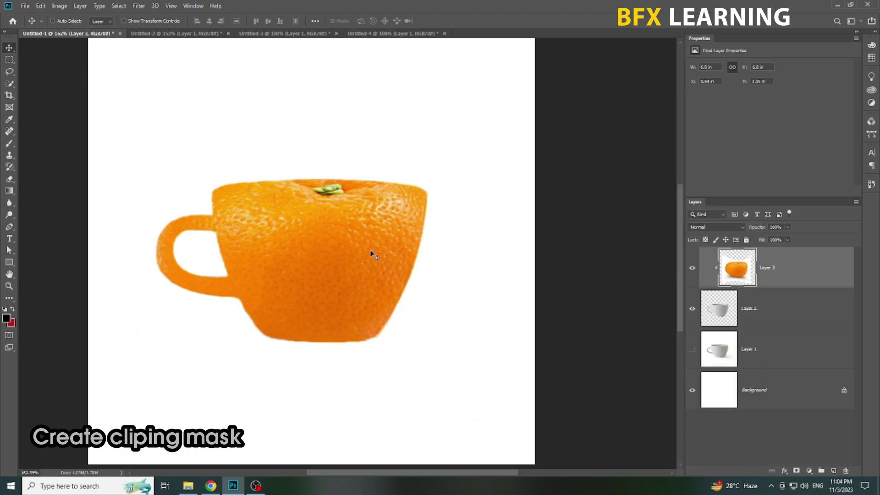
pyautogui.moveTo(788, 241); pyautogui.dragTo(763, 241)
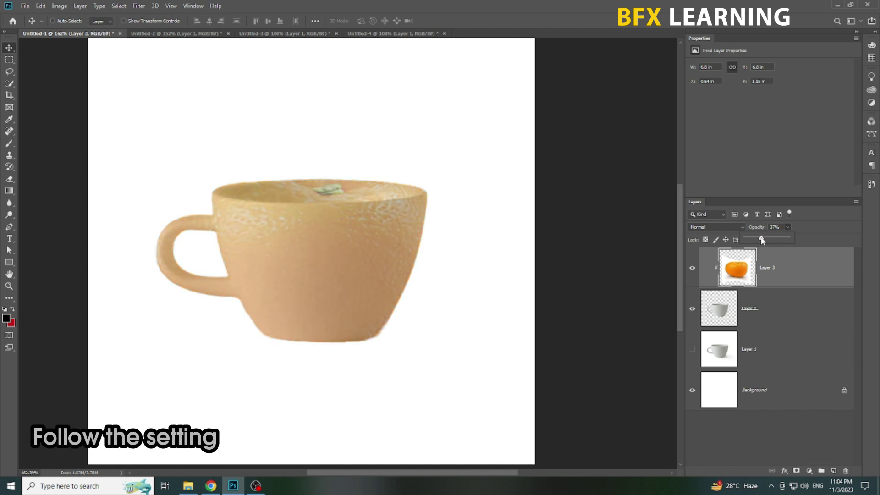
# Copy the orange slice into the cup document as Layer 4 and scale it down
pyautogui.click(297, 34)
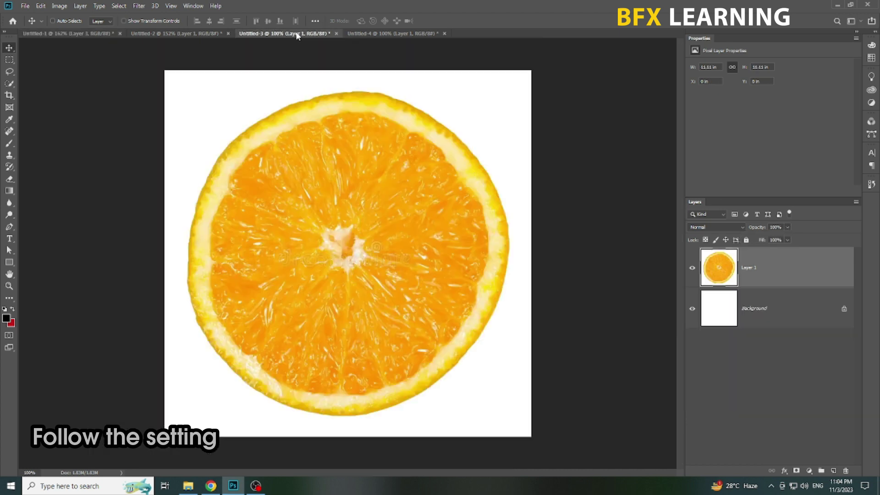
pyautogui.moveTo(362, 186); pyautogui.dragTo(348, 238)
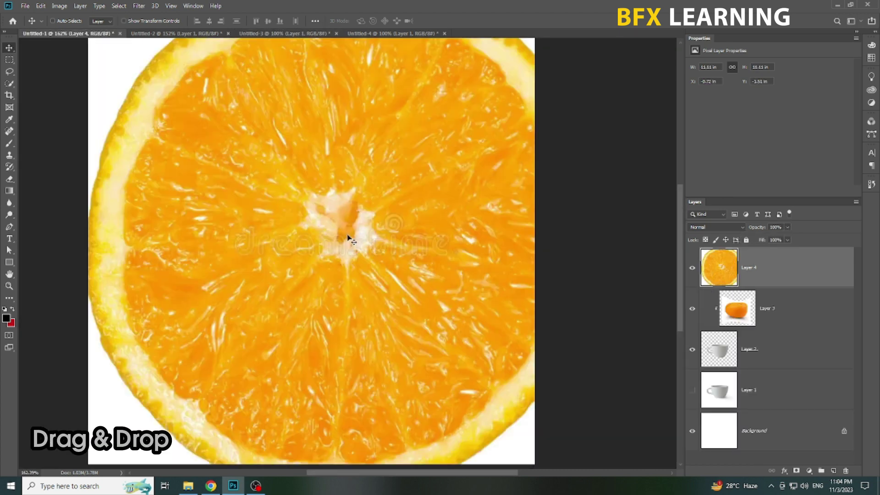
pyautogui.hotkey('ctrl', 't')
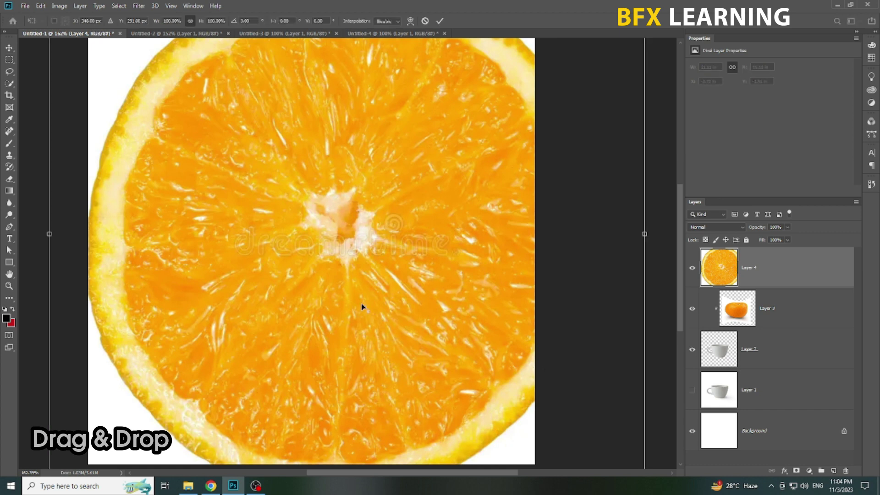
pyautogui.hotkey('ctrl', '0')
pyautogui.moveTo(556, 65)
pyautogui.mouseDown()
pyautogui.moveTo(442, 149)
pyautogui.moveTo(444, 176)
pyautogui.mouseUp()
pyautogui.press('Return')
# Delete the orange slice's white background using the Magic Wand
pyautogui.click(379, 199)
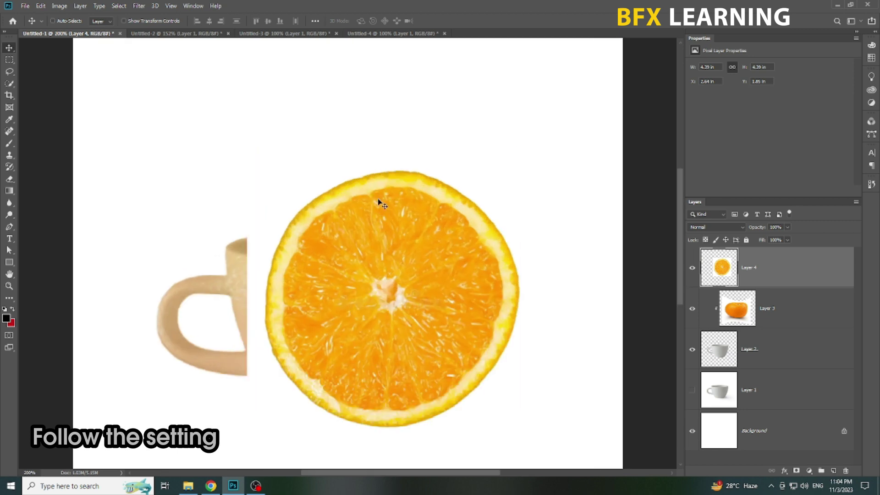
pyautogui.moveTo(9, 83); pyautogui.dragTo(43, 94)
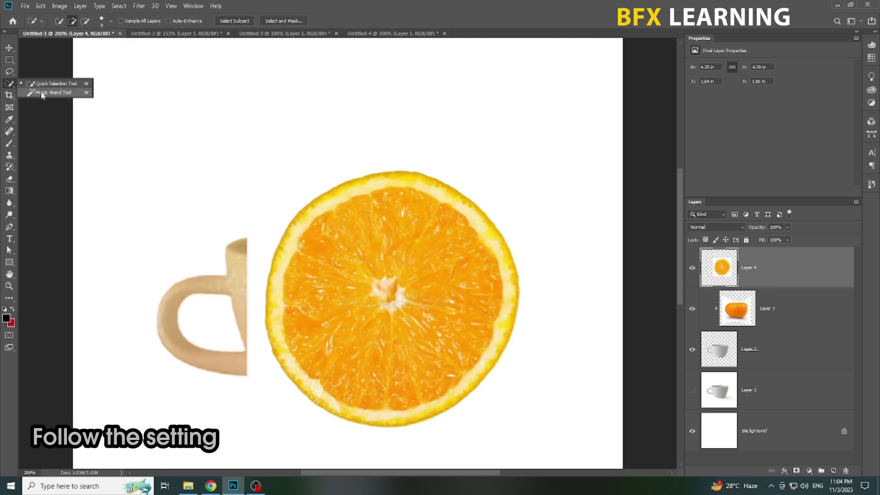
pyautogui.click(297, 184)
pyautogui.press('Delete')
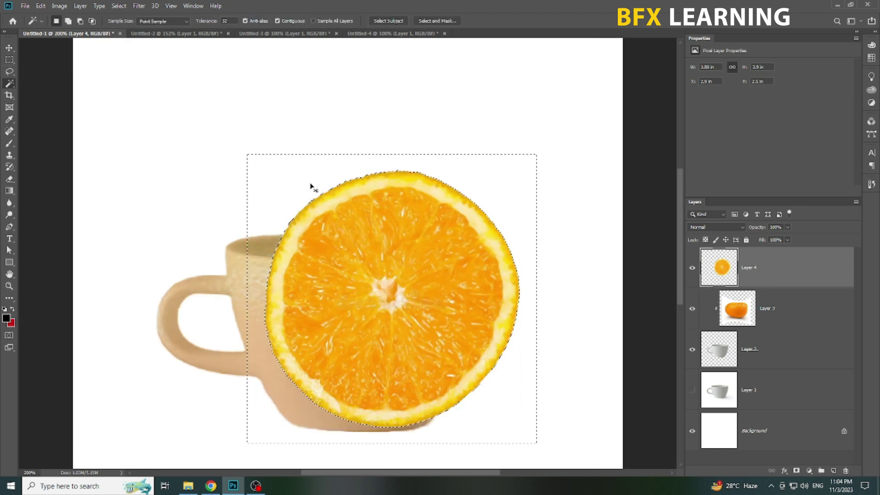
pyautogui.hotkey('ctrl', 'd')
pyautogui.press('v')
# Move the slice over the cup and squash it into a thin lid across the rim
pyautogui.moveTo(439, 329); pyautogui.dragTo(414, 265)
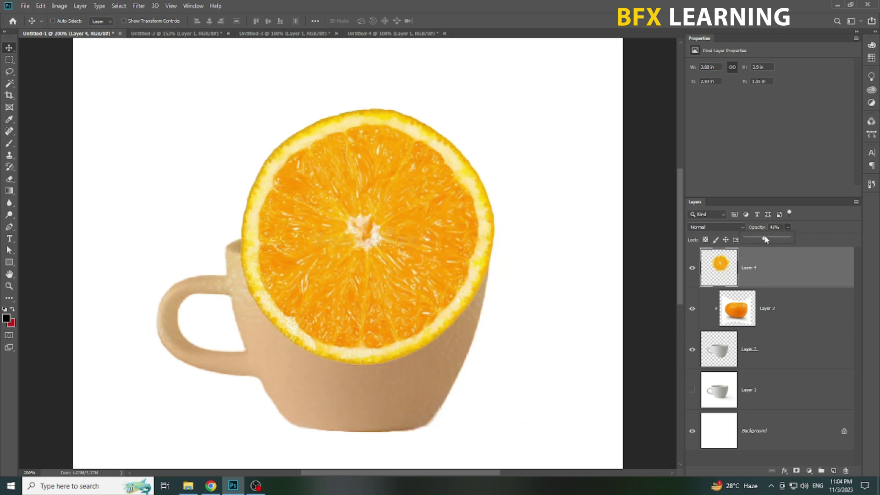
pyautogui.hotkey('ctrl', 't')
pyautogui.moveTo(375, 132); pyautogui.dragTo(362, 143)
pyautogui.moveTo(482, 254); pyautogui.dragTo(493, 254)
pyautogui.moveTo(357, 375); pyautogui.dragTo(360, 267)
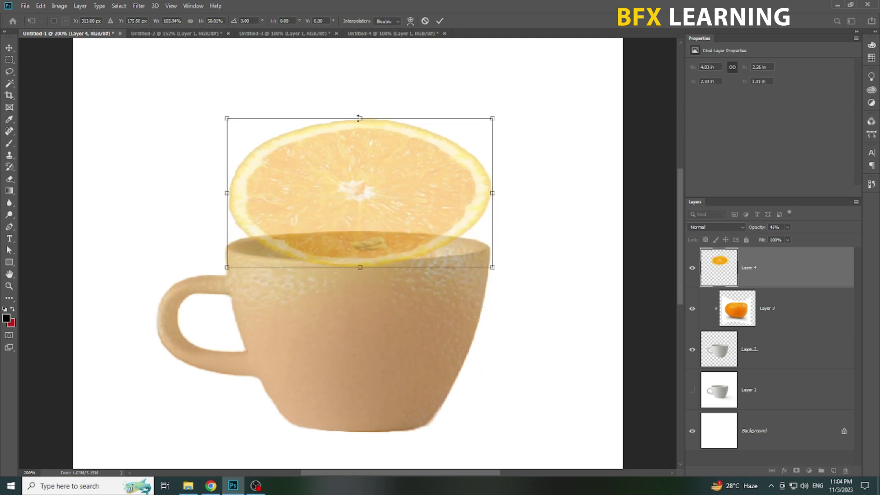
pyautogui.moveTo(359, 119); pyautogui.dragTo(360, 230)
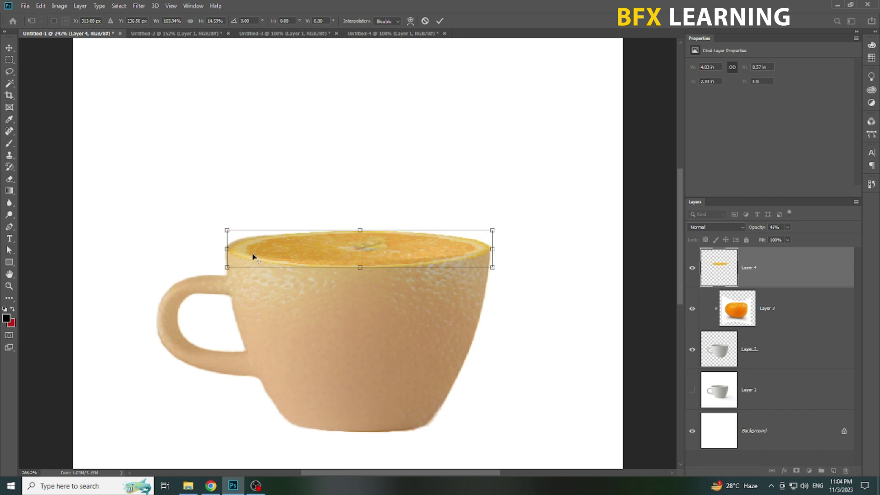
# Nudge the lid's left edge and commit the orange top's transform
pyautogui.scroll(3, 254, 258)
pyautogui.moveTo(226, 246); pyautogui.dragTo(225, 245)
pyautogui.scroll(-2, 495, 262)
pyautogui.hotkey('alt', 'space')
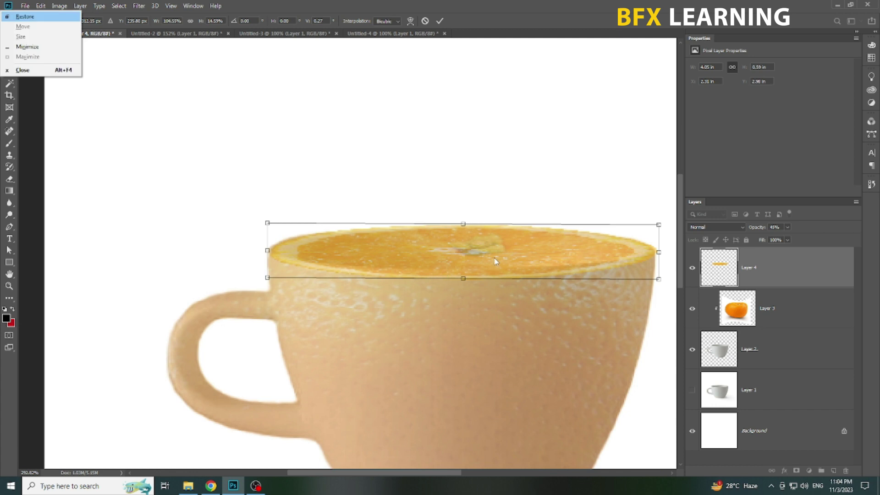
pyautogui.press('Escape')
pyautogui.hscroll(3, 495, 262)
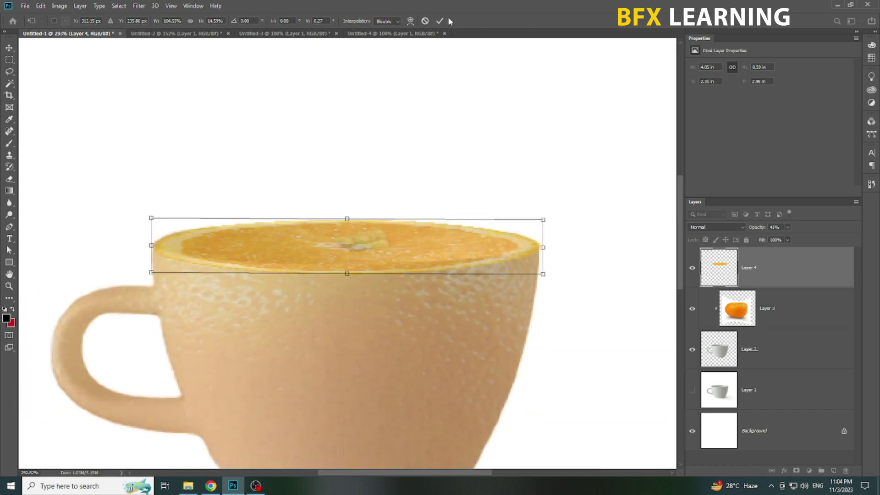
pyautogui.click(440, 20)
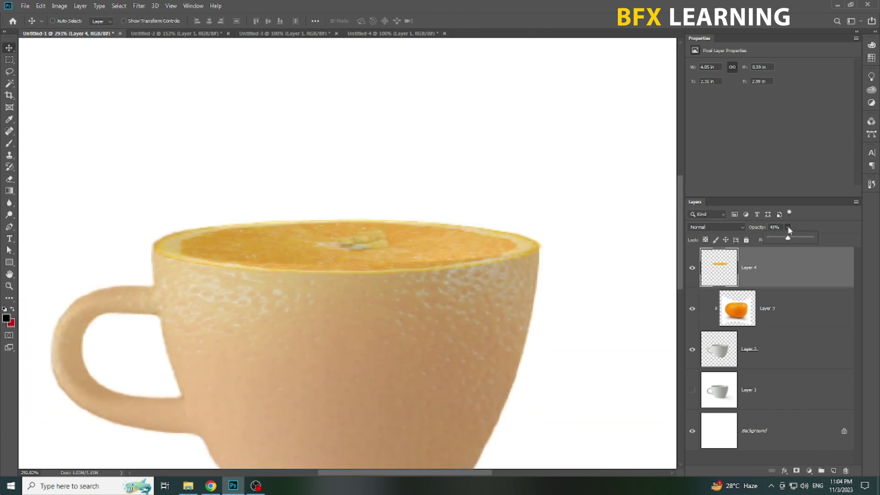
# Set the orange-peel Layer 3 to 100% opacity and fit the canvas on screen
pyautogui.click(799, 314)
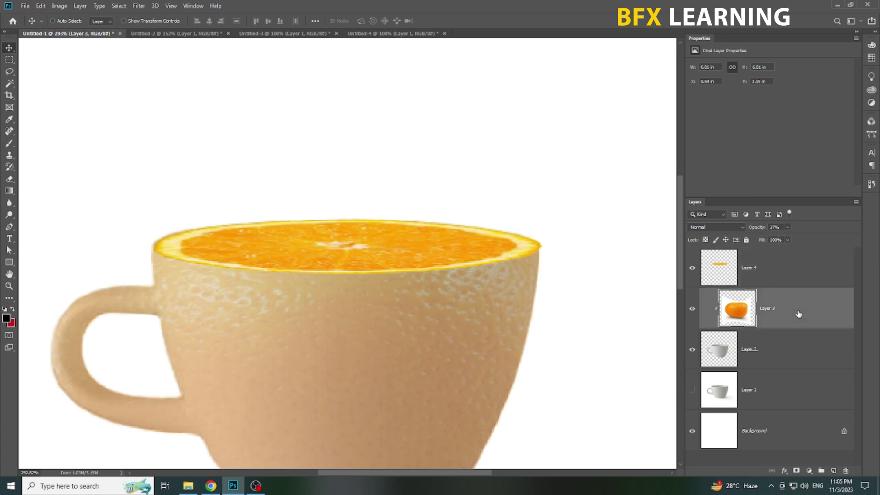
pyautogui.moveTo(788, 239); pyautogui.dragTo(835, 240)
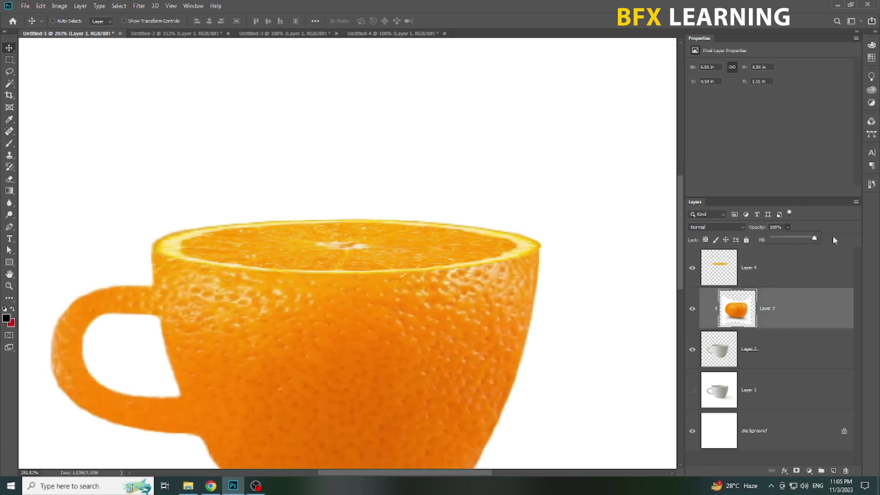
pyautogui.rightClick(344, 211)
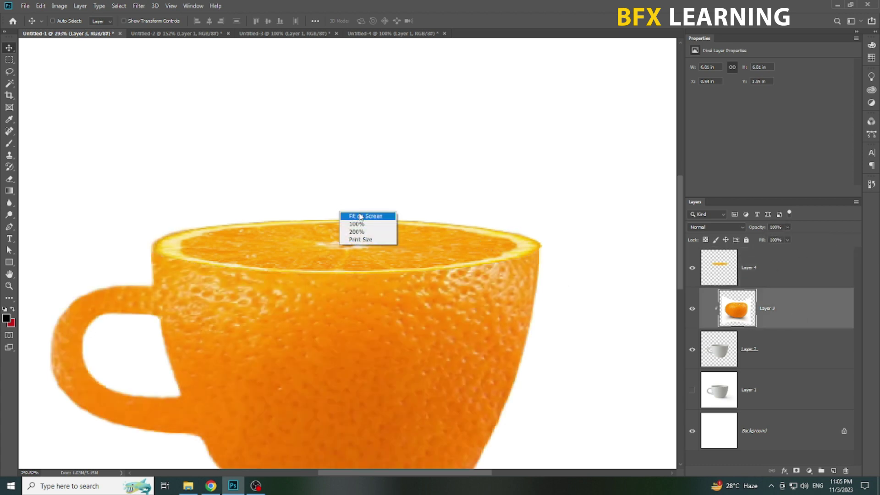
pyautogui.click(361, 217)
# Delete the hidden original white cup Layer 1 by dragging it to the trash
pyautogui.scroll(-3, 395, 272)
pyautogui.scroll(1, 395, 271)
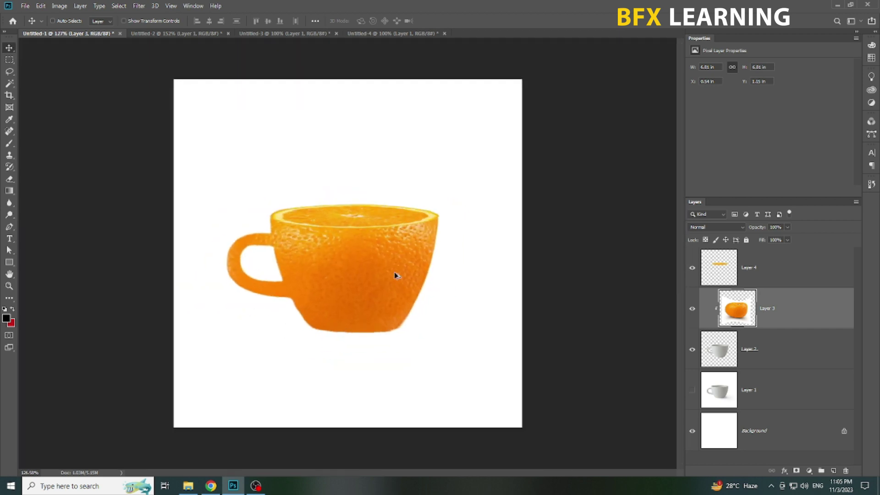
pyautogui.scroll(1, 394, 271)
pyautogui.click(782, 401)
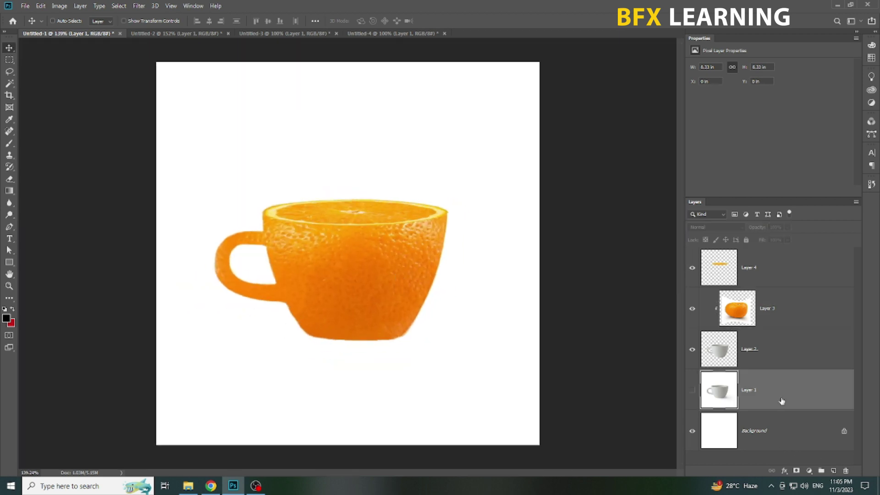
pyautogui.moveTo(807, 392)
pyautogui.mouseDown()
pyautogui.moveTo(854, 469)
pyautogui.moveTo(847, 471)
pyautogui.mouseUp()
# Add a Gradient fill layer starting from the black-to-white preset
pyautogui.click(809, 471)
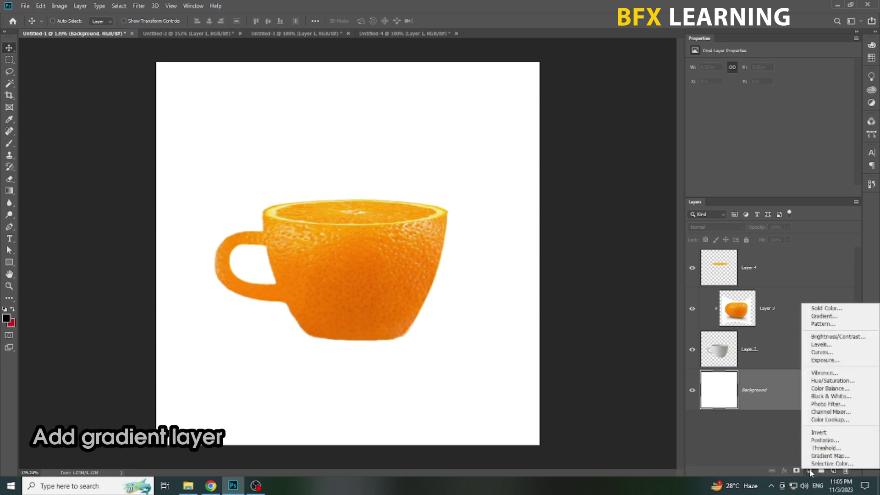
pyautogui.click(819, 316)
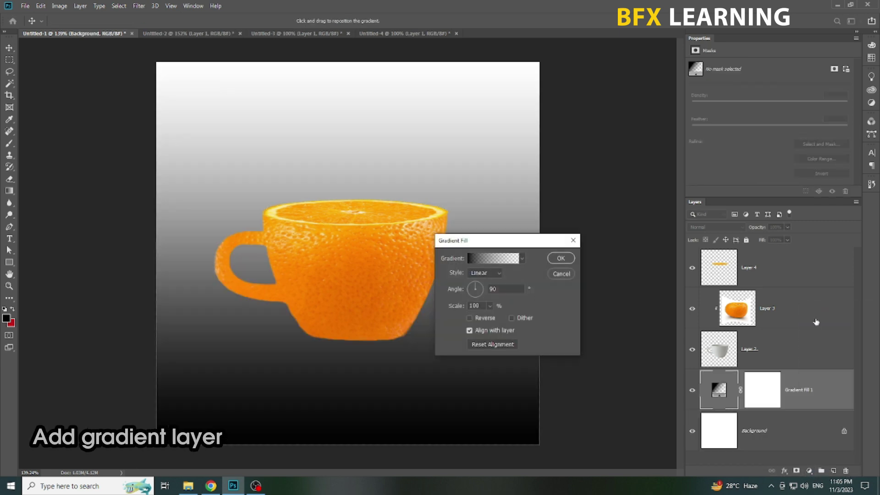
pyautogui.click(500, 259)
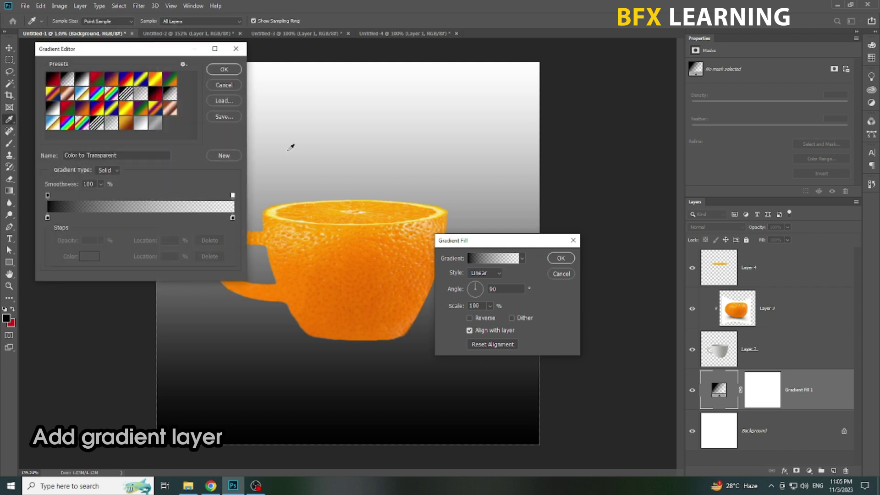
pyautogui.click(85, 79)
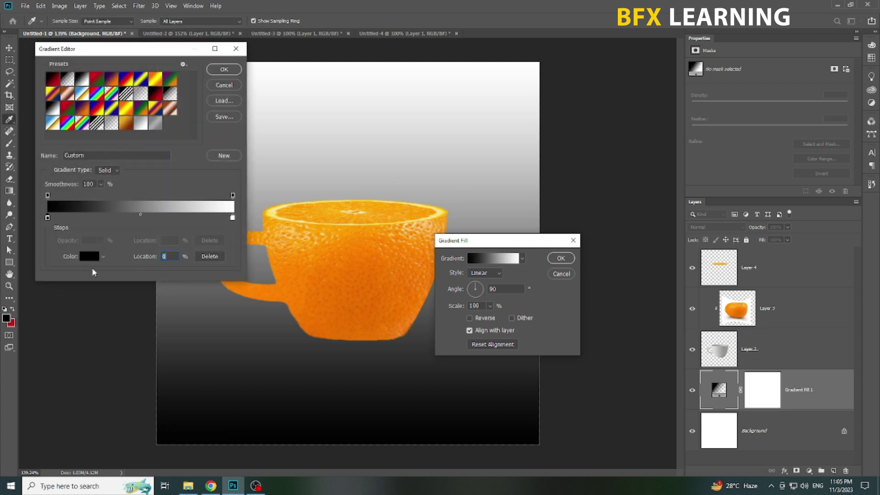
# Set the left gradient stop to a green colour in the Color Picker
pyautogui.doubleClick(47, 218)
pyautogui.doubleClick(659, 322)
pyautogui.write('100')
pyautogui.press('Tab')
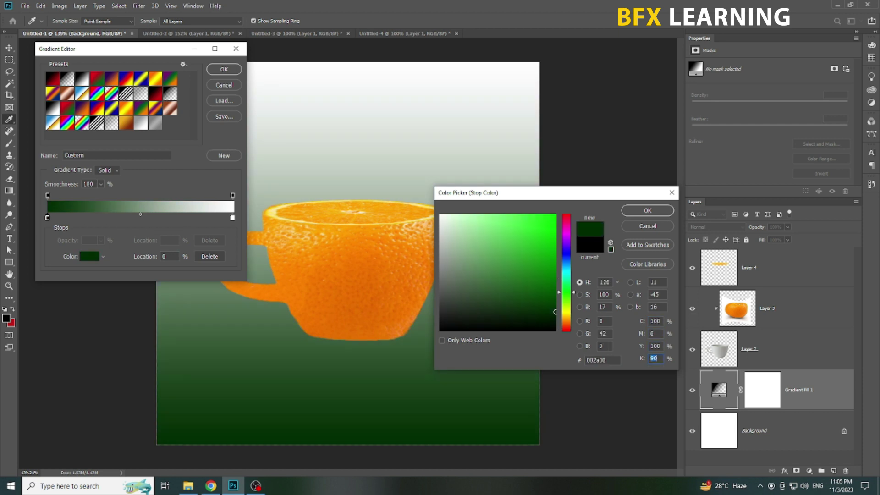
pyautogui.write('2050')
pyautogui.press('Tab')
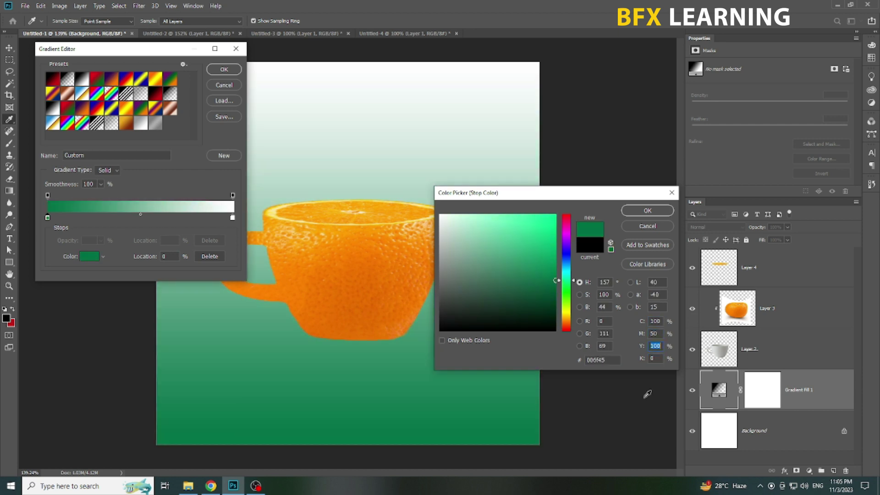
pyautogui.write('20')
pyautogui.write('60')
pyautogui.press('Tab')
pyautogui.press('Tab')
pyautogui.write('30')
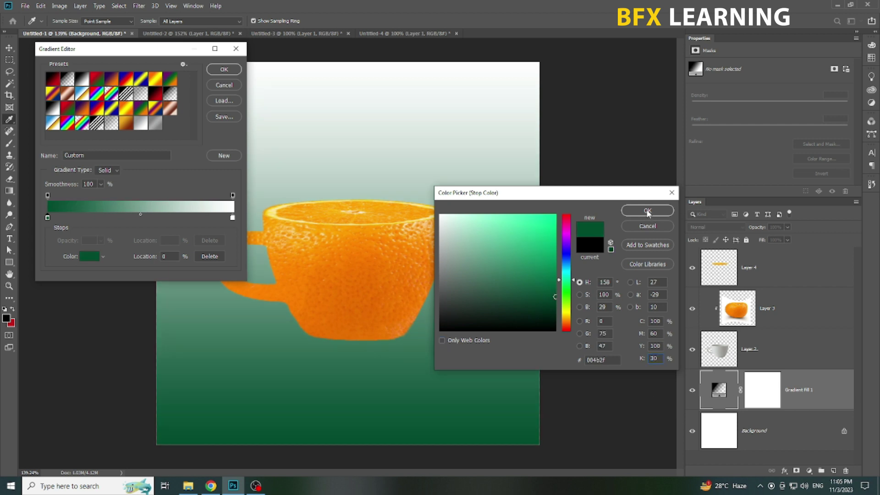
pyautogui.click(648, 211)
# Give the right stop a sampled dark green and set the gradient Style to Radial
pyautogui.click(232, 218)
pyautogui.click(90, 256)
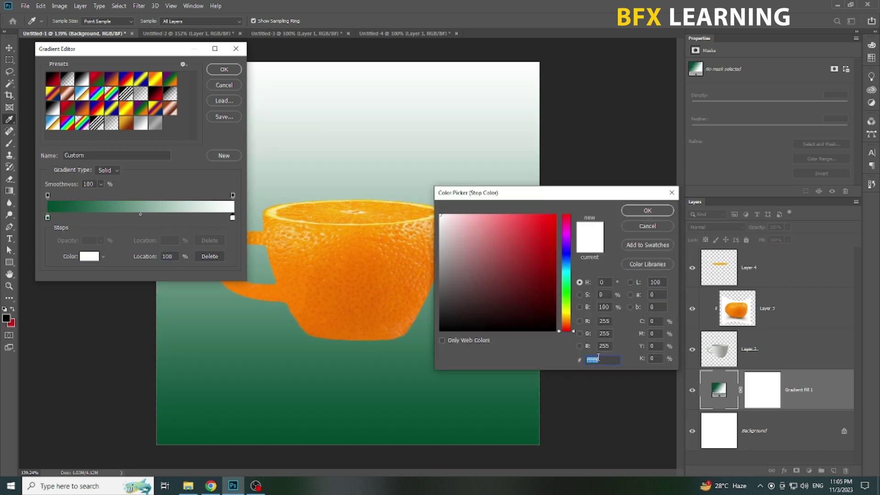
pyautogui.click(427, 426)
pyautogui.press('Return')
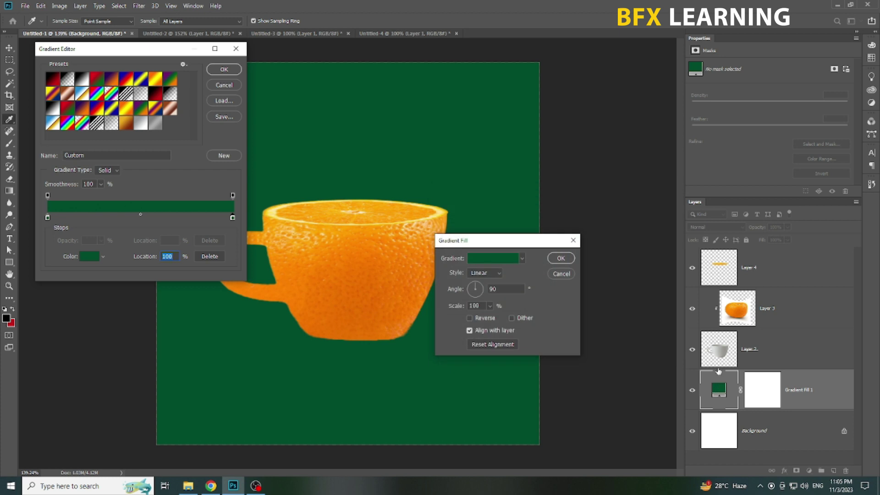
pyautogui.press('Return')
pyautogui.click(485, 273)
pyautogui.click(487, 297)
# Change the left stop to a light green centre colour and apply the radial gradient fill
pyautogui.click(493, 258)
pyautogui.click(47, 218)
pyautogui.click(90, 256)
pyautogui.write('100')
pyautogui.press('Tab')
pyautogui.write('0')
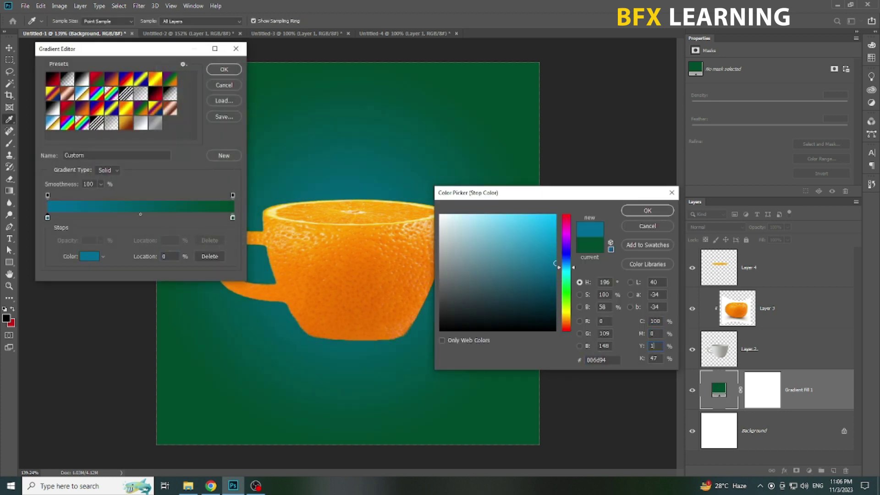
pyautogui.press('Tab')
pyautogui.write('100')
pyautogui.hotkey('shift', 'Tab')
pyautogui.write('80')
pyautogui.press('Tab')
pyautogui.press('Tab')
pyautogui.write('80')
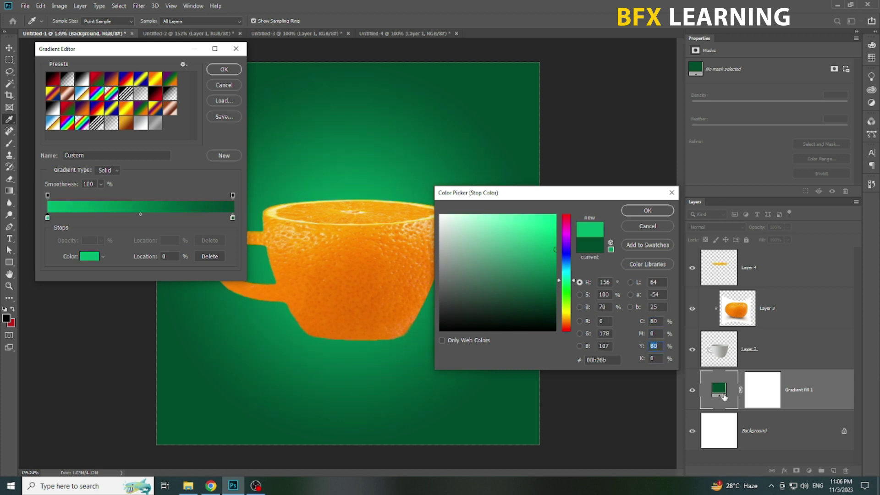
pyautogui.write('70')
pyautogui.press('Tab')
pyautogui.press('Tab')
pyautogui.write('70')
pyautogui.hotkey('shift', 'Tab')
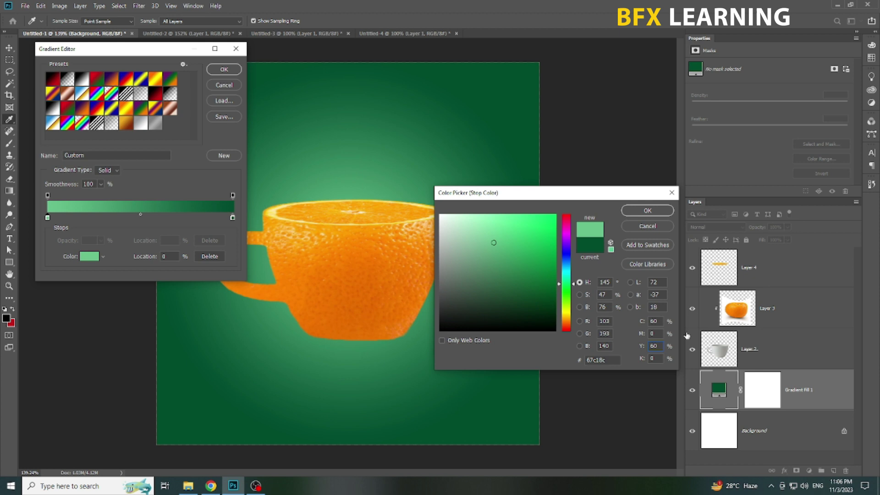
pyautogui.click(646, 212)
pyautogui.click(224, 69)
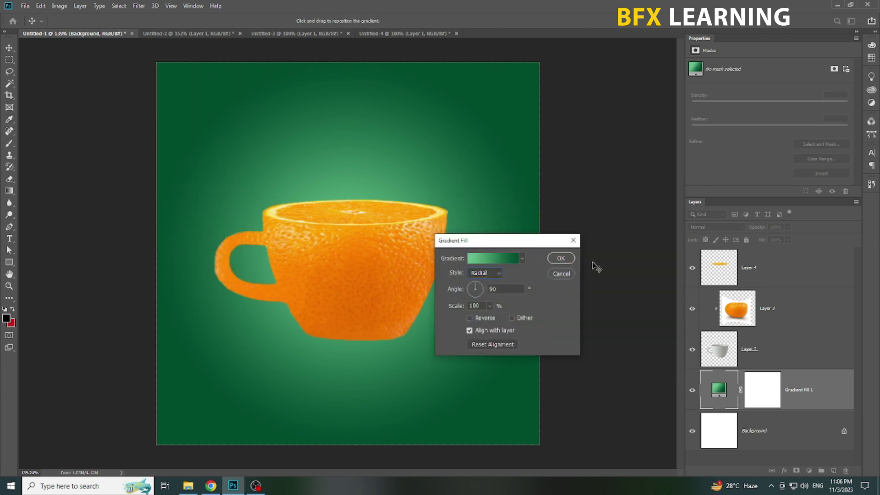
pyautogui.click(560, 260)
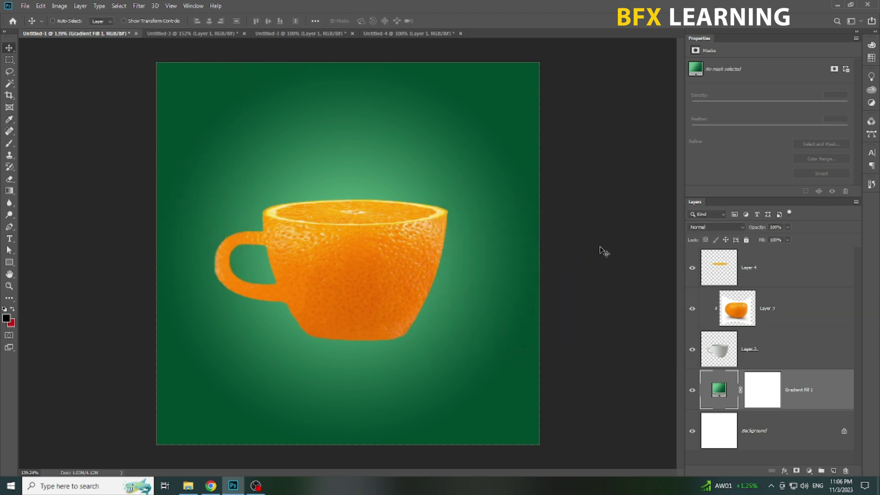
# Drag the Untitled-4 orange slices into Untitled-1 as Layer 5, moved to the top and centred
pyautogui.click(374, 34)
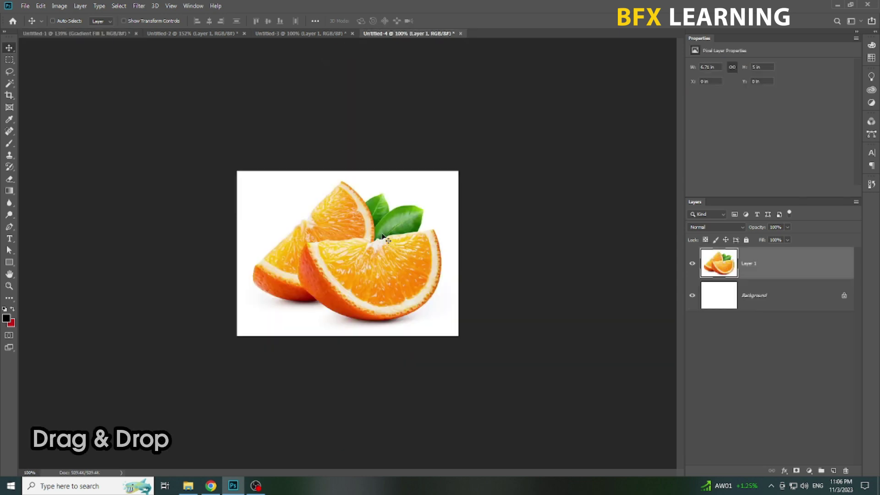
pyautogui.moveTo(376, 243)
pyautogui.mouseDown()
pyautogui.moveTo(66, 39)
pyautogui.moveTo(103, 60)
pyautogui.mouseUp()
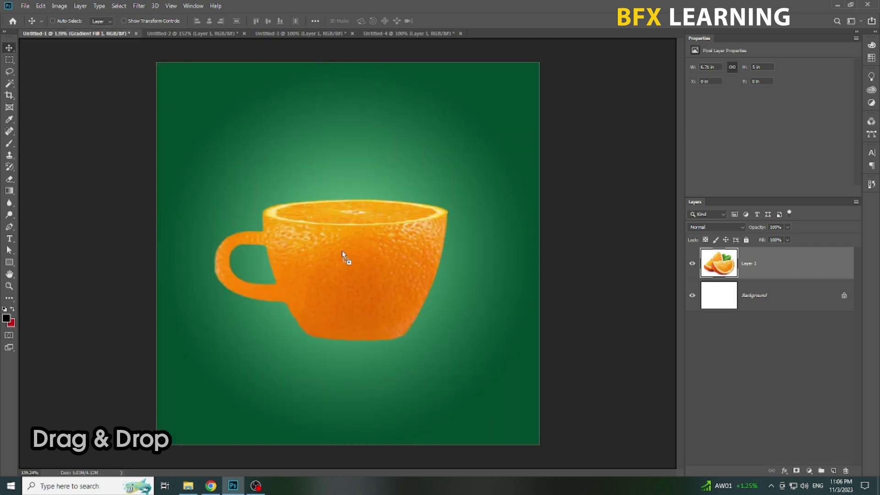
pyautogui.moveTo(342, 252); pyautogui.dragTo(343, 256)
pyautogui.moveTo(423, 296); pyautogui.dragTo(444, 173)
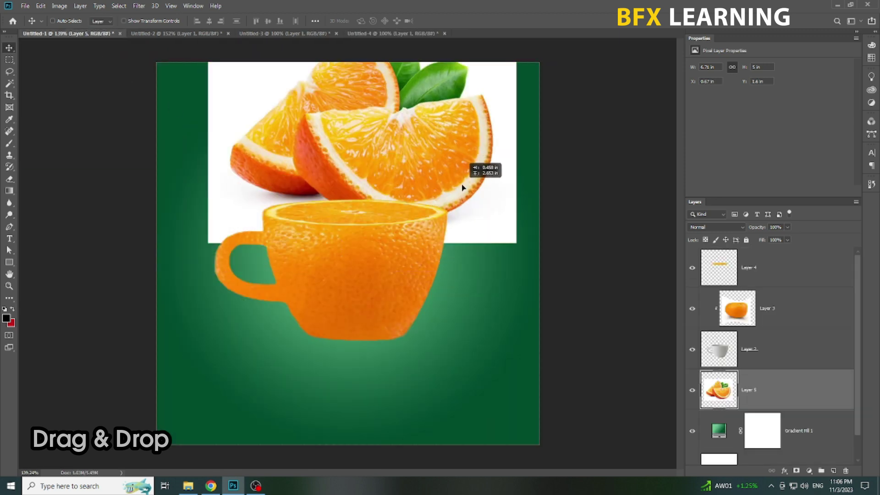
pyautogui.moveTo(785, 386); pyautogui.dragTo(794, 256)
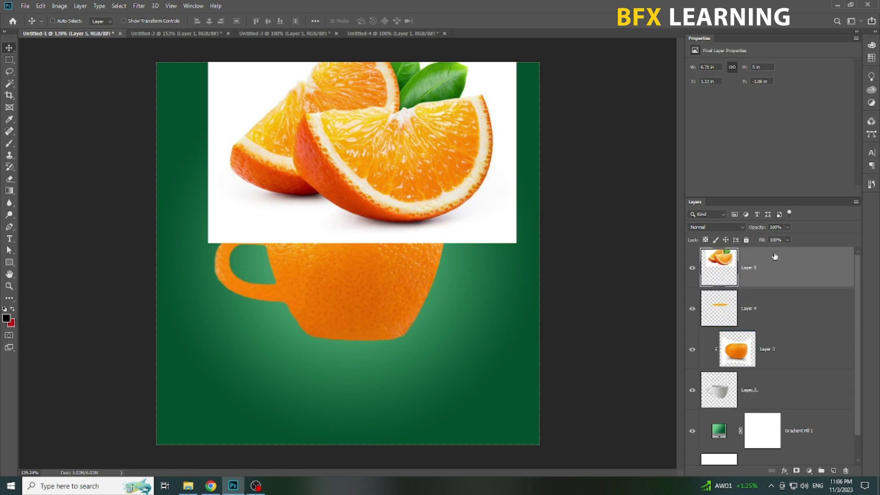
pyautogui.moveTo(461, 293); pyautogui.dragTo(456, 381)
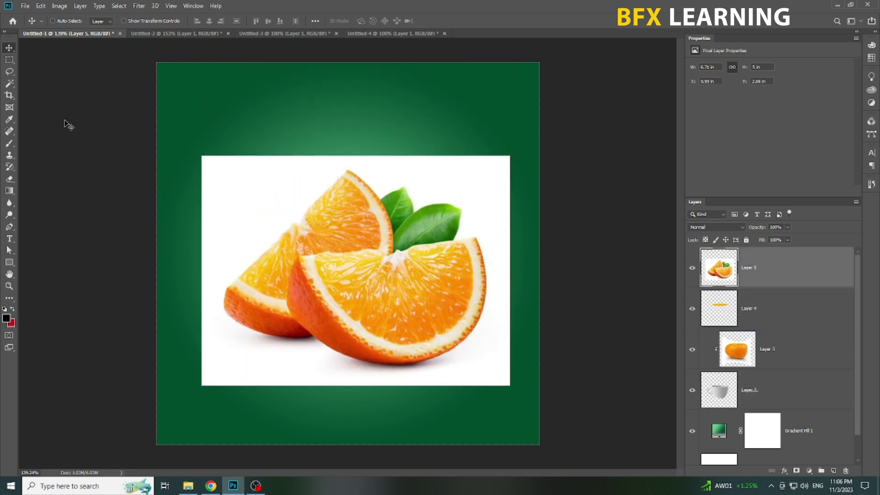
# Mask out the slices' white background with a Magic Wand selection and inverted layer mask
pyautogui.click(10, 84)
pyautogui.click(237, 197)
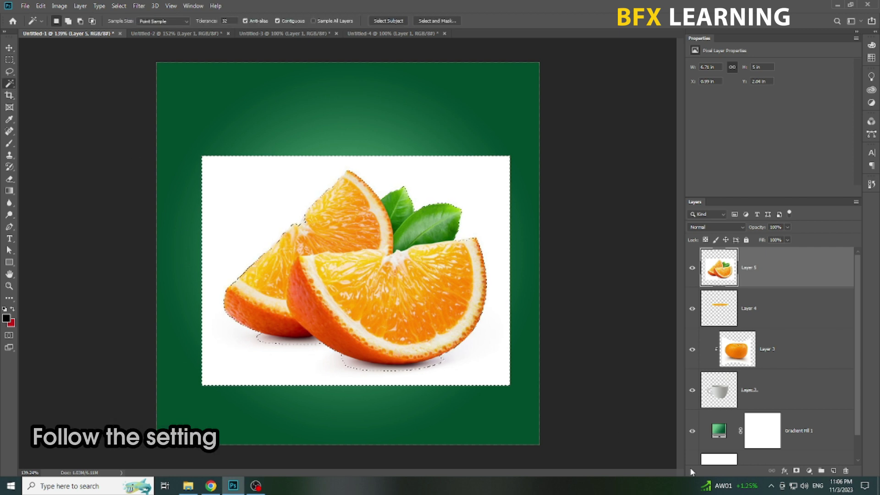
pyautogui.click(796, 471)
pyautogui.hotkey('ctrl', 'i')
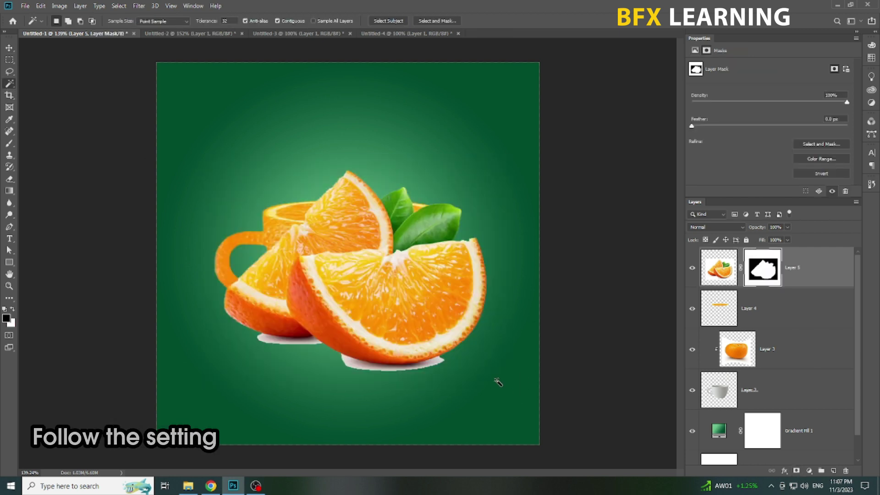
# Quick-select the grey shadows under both slices and hide them in the mask
pyautogui.scroll(3, 362, 367)
pyautogui.click(458, 366)
pyautogui.scroll(3, 459, 367)
pyautogui.rightClick(9, 84)
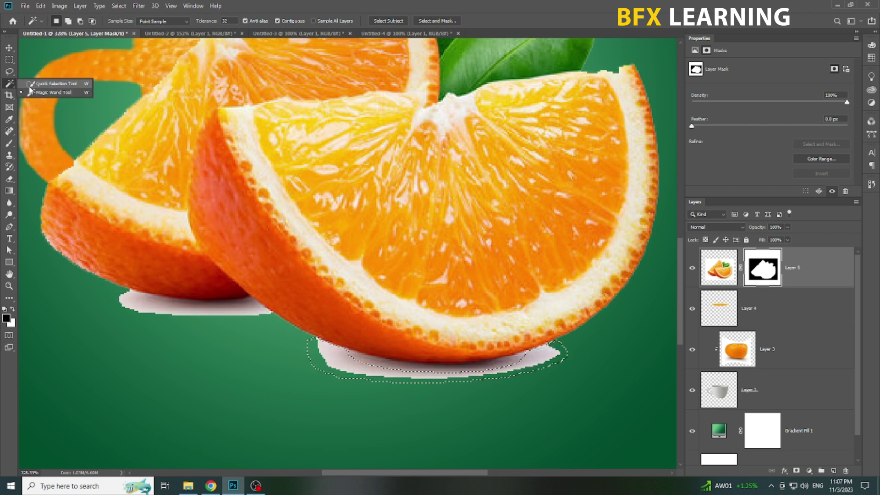
pyautogui.click(32, 84)
pyautogui.scroll(1, 435, 358)
pyautogui.moveTo(312, 353); pyautogui.dragTo(578, 348)
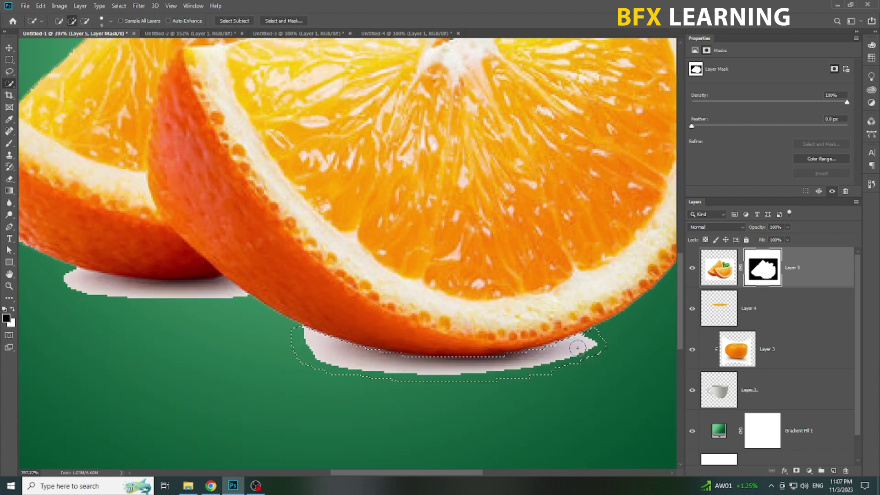
pyautogui.moveTo(224, 294)
pyautogui.mouseDown()
pyautogui.moveTo(416, 325)
pyautogui.moveTo(271, 316)
pyautogui.mouseUp()
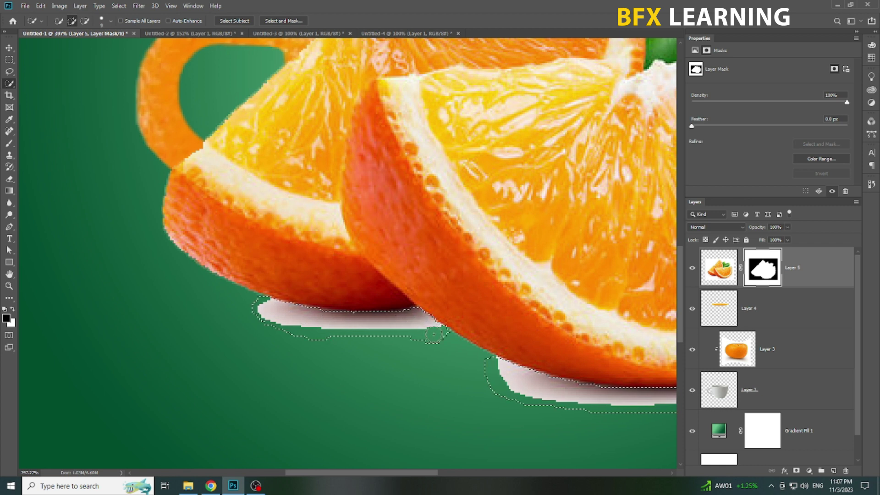
pyautogui.scroll(-2, 325, 354)
pyautogui.scroll(-1, 325, 353)
pyautogui.hotkey('alt', 'BackSpace')
pyautogui.hotkey('ctrl', 'd')
# Shrink the orange slices and place them against the cup's lower right
pyautogui.hotkey('ctrl', 't')
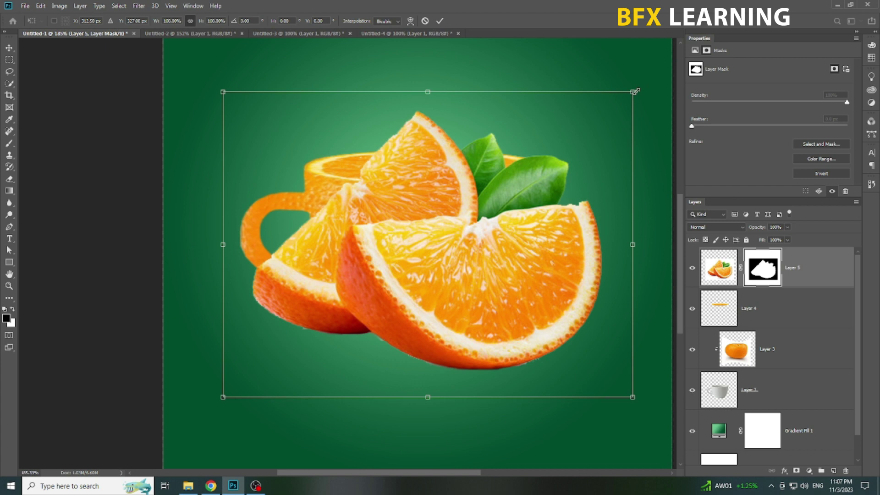
pyautogui.moveTo(635, 91); pyautogui.dragTo(395, 277)
pyautogui.moveTo(338, 324); pyautogui.dragTo(531, 304)
pyautogui.moveTo(408, 241); pyautogui.dragTo(444, 266)
pyautogui.moveTo(550, 338); pyautogui.dragTo(541, 341)
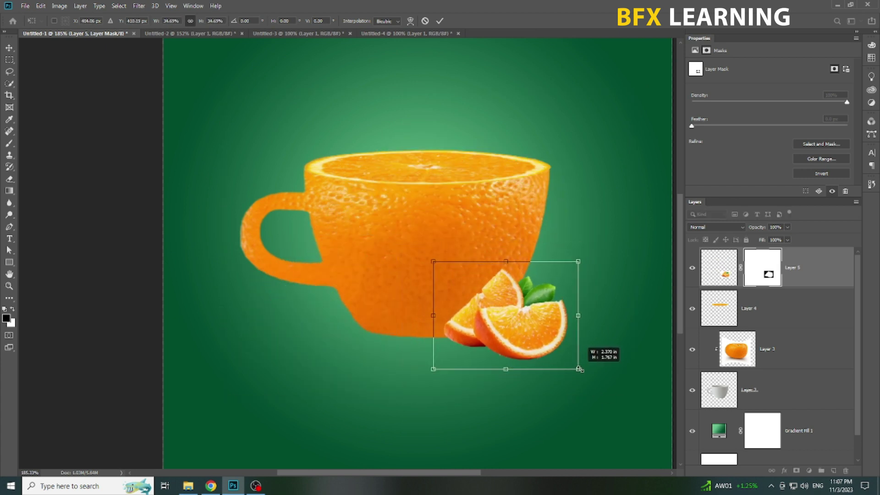
pyautogui.press('Return')
pyautogui.hotkey('ctrl', '0')
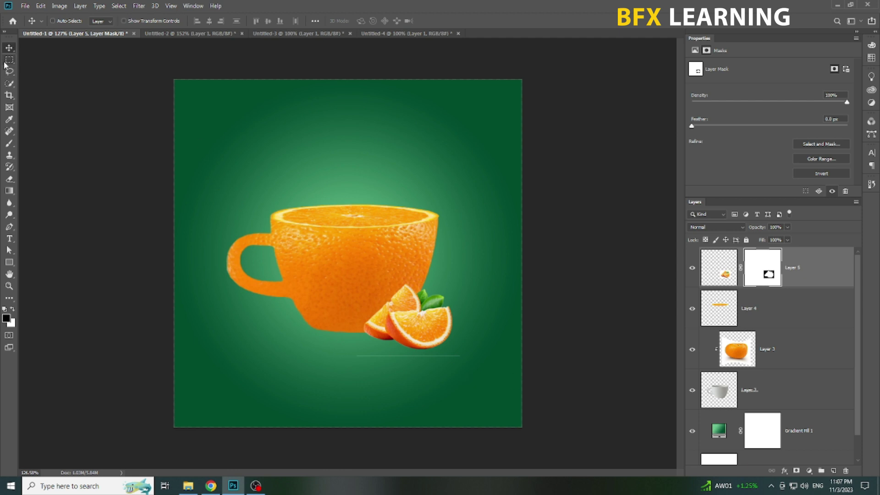
# Mask a rectangle below the slices, check the mask overlay, and target the layer pixels
pyautogui.click(9, 60)
pyautogui.moveTo(516, 386); pyautogui.dragTo(326, 354)
pyautogui.hotkey('alt', 'BackSpace')
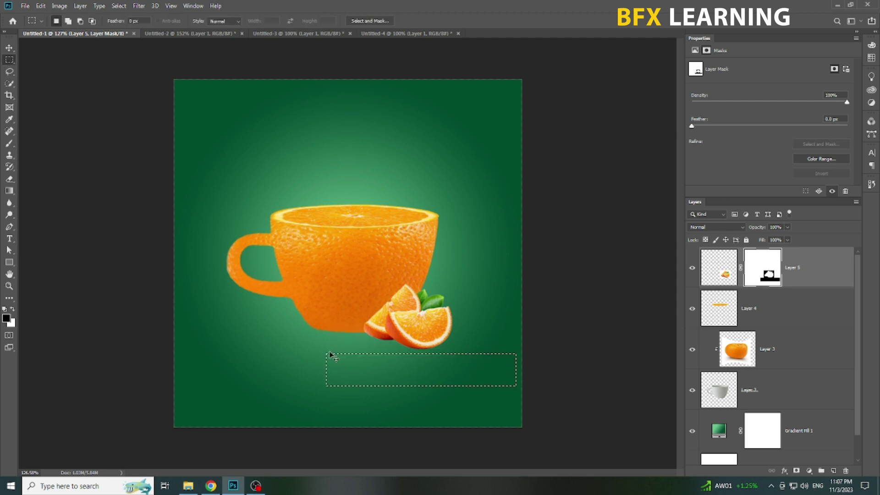
pyautogui.hotkey('ctrl', 'd')
pyautogui.press('v')
pyautogui.scroll(3, 401, 359)
pyautogui.press('\\')
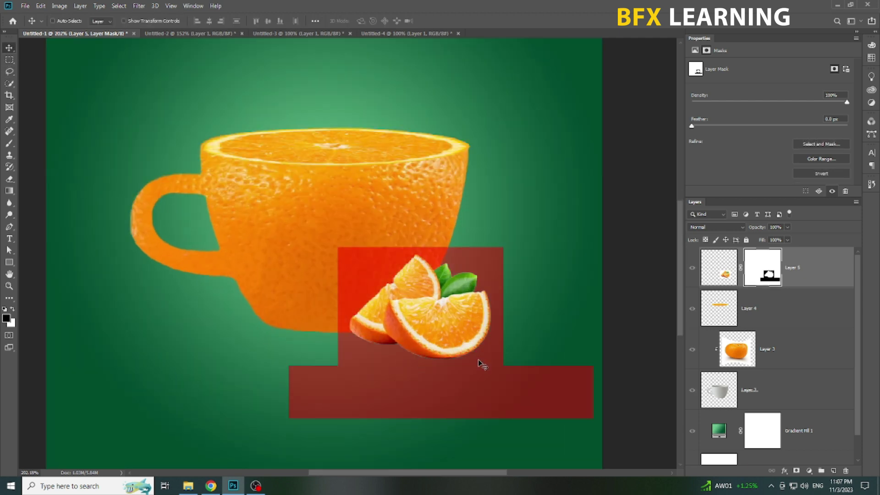
pyautogui.press('\\')
pyautogui.scroll(-2, 482, 365)
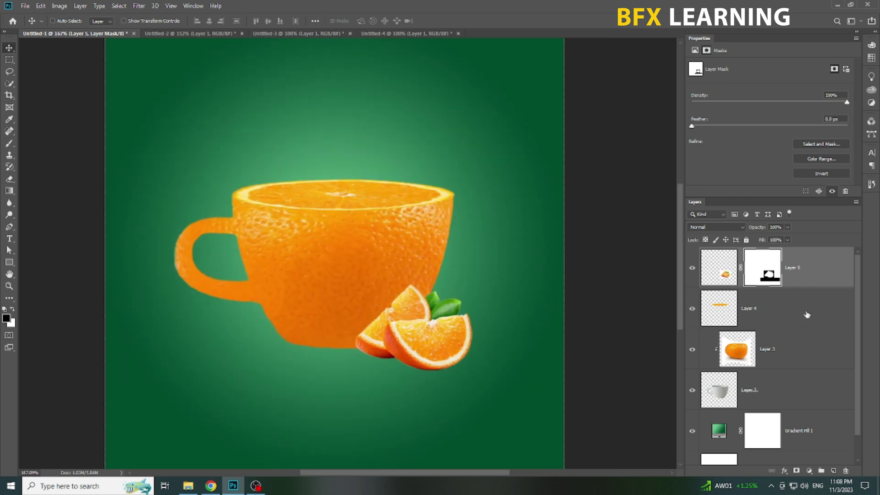
pyautogui.hotkey('ctrl', '2')
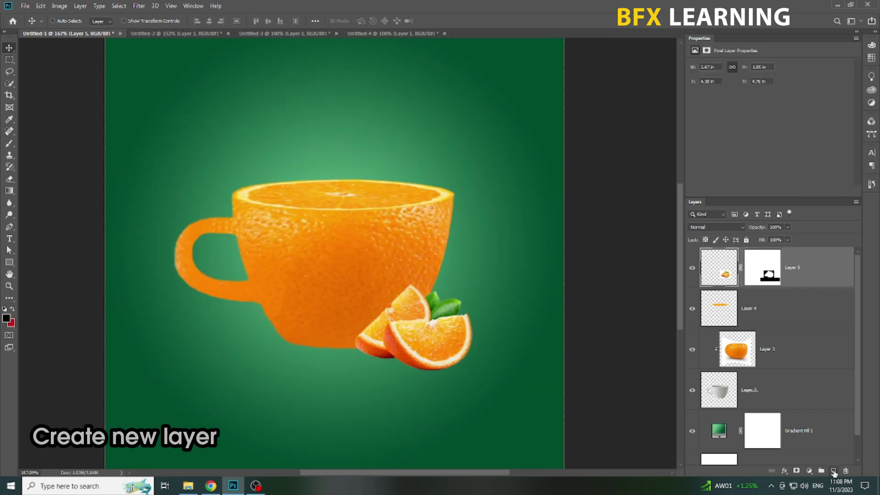
# Add a new layer and flatten a soft brush tip into a thin ellipse
pyautogui.click(834, 472)
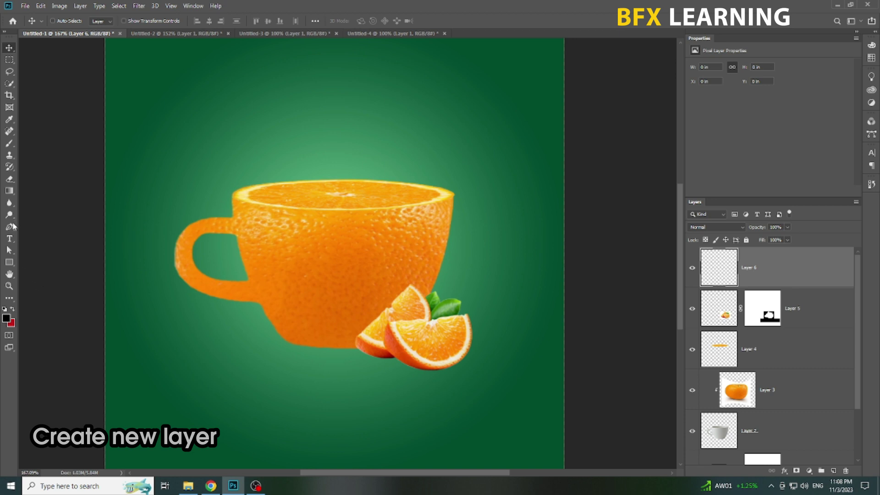
pyautogui.click(9, 144)
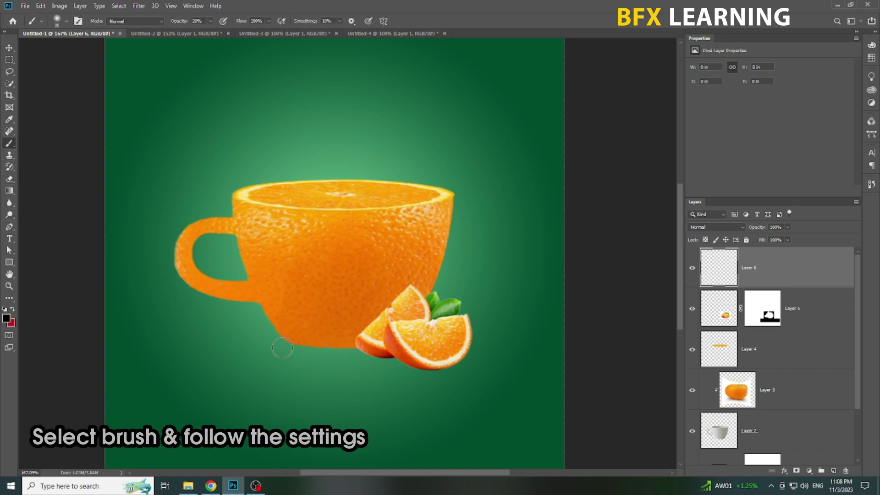
pyautogui.rightClick(286, 366)
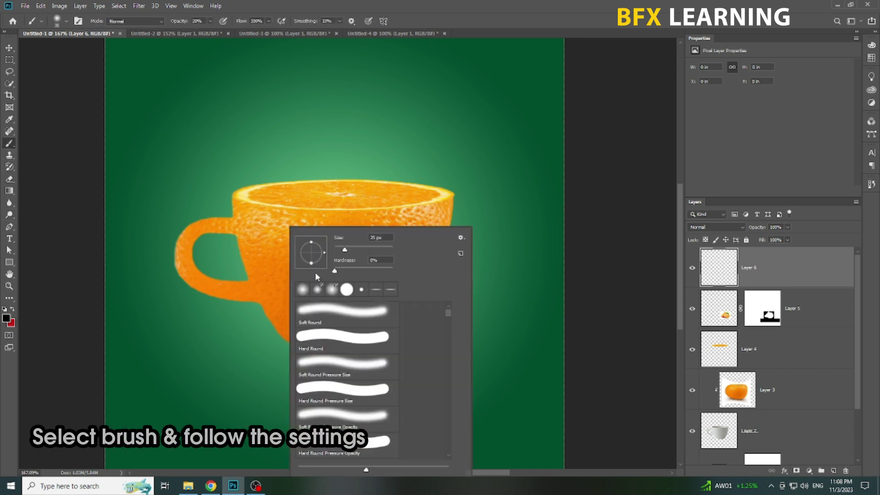
pyautogui.moveTo(311, 266); pyautogui.dragTo(311, 259)
pyautogui.click(590, 4)
# Enlarge the brush to 400 px at 100% opacity
pyautogui.rightClick(359, 144)
pyautogui.moveTo(447, 166); pyautogui.dragTo(447, 167)
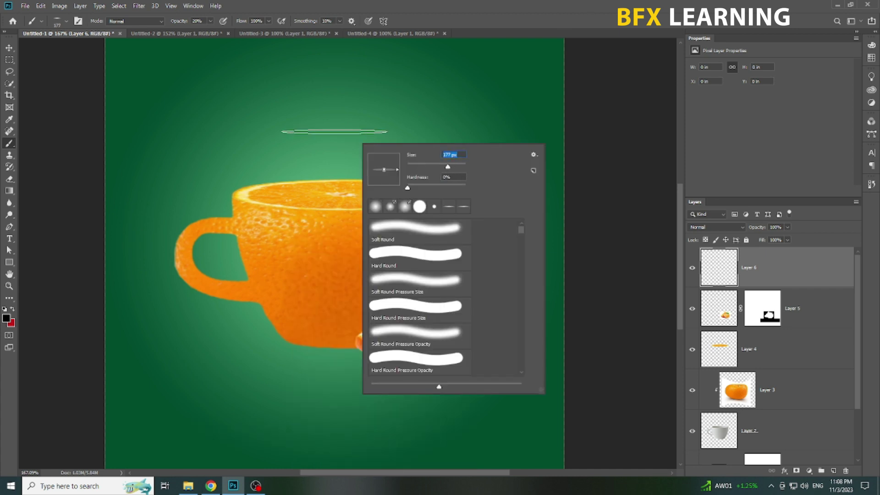
pyautogui.click(211, 21)
pyautogui.moveTo(210, 31); pyautogui.dragTo(257, 32)
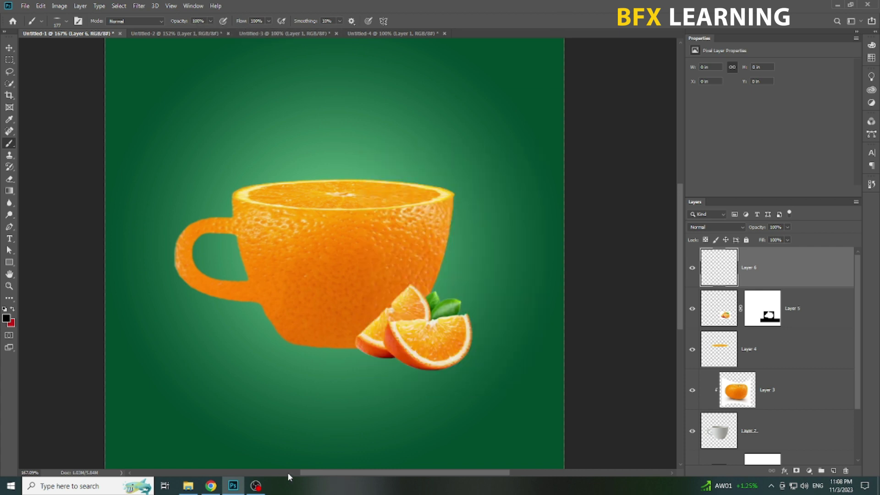
pyautogui.press(']')
pyautogui.press(']')
pyautogui.press(']')
pyautogui.press(']')
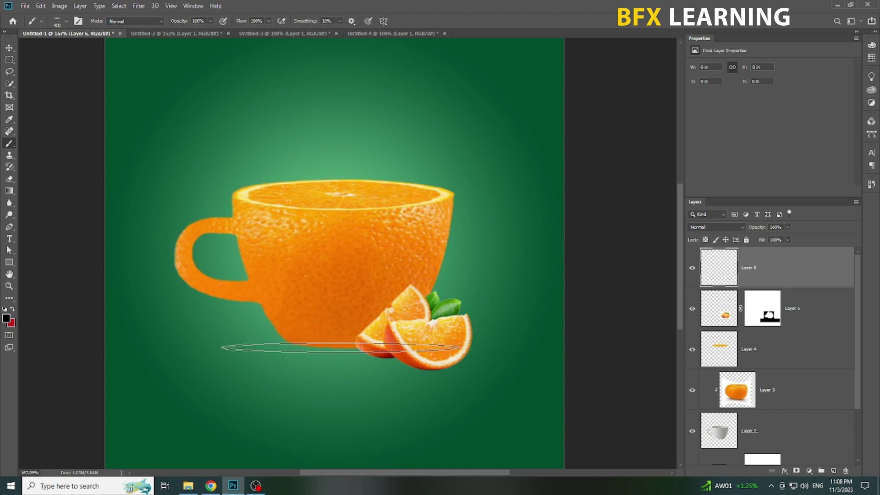
# Paint a soft shadow stroke under the cup and move Layer 6 to the stack's bottom
pyautogui.click(341, 348)
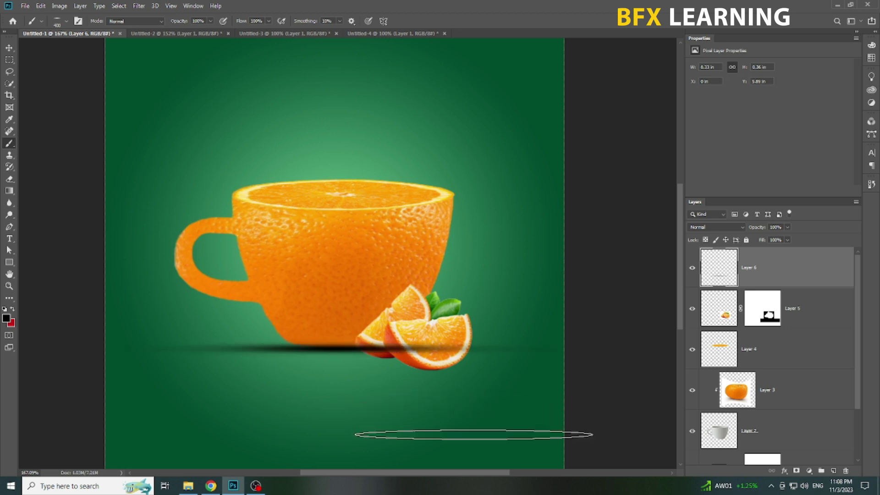
pyautogui.press('v')
pyautogui.moveTo(809, 276); pyautogui.dragTo(808, 446)
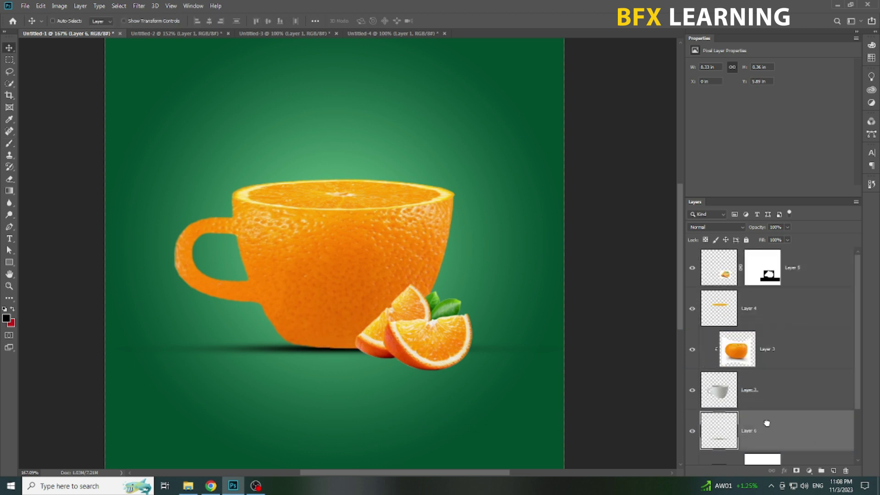
# Place Layer 6 between Layer 4 and Layer 3 and lower its opacity to 40%
pyautogui.moveTo(767, 423); pyautogui.dragTo(778, 332)
pyautogui.moveTo(787, 236); pyautogui.dragTo(767, 240)
pyautogui.press('Return')
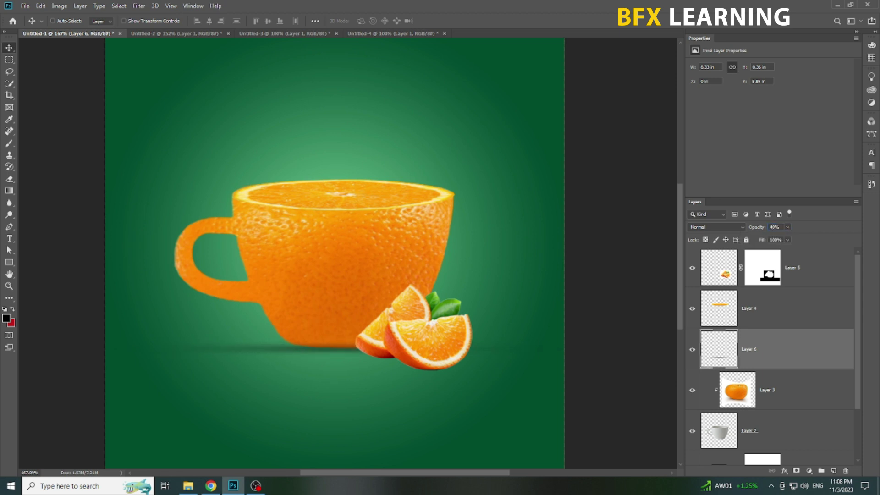
pyautogui.scroll(-1, 787, 381)
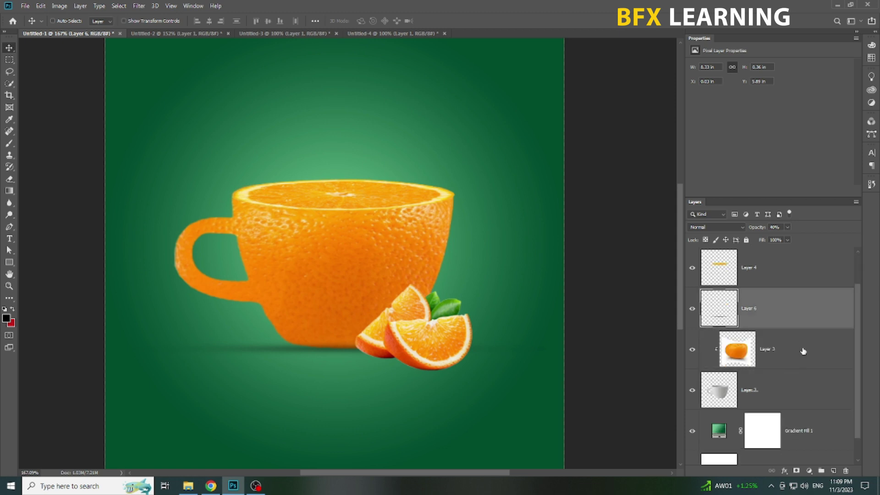
pyautogui.moveTo(312, 361); pyautogui.dragTo(311, 366)
# Narrow the shadow and shift it left and slightly down beneath the cup
pyautogui.hotkey('ctrl', 't')
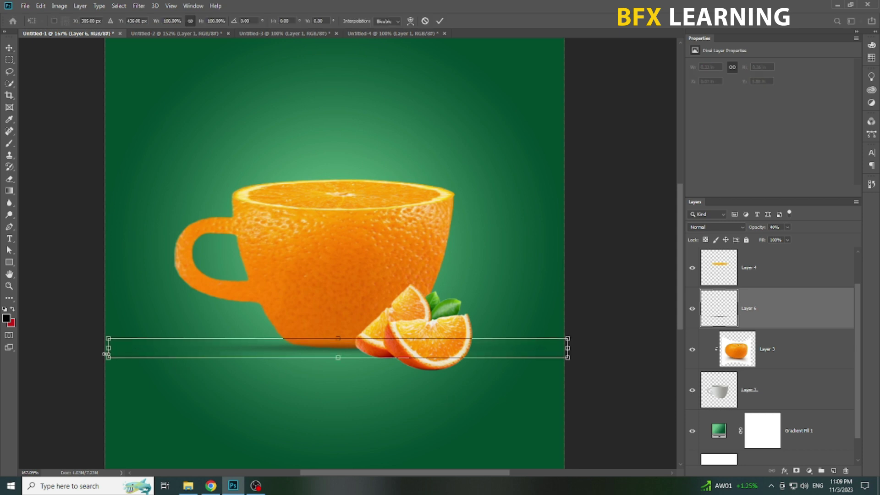
pyautogui.moveTo(108, 348); pyautogui.dragTo(179, 348)
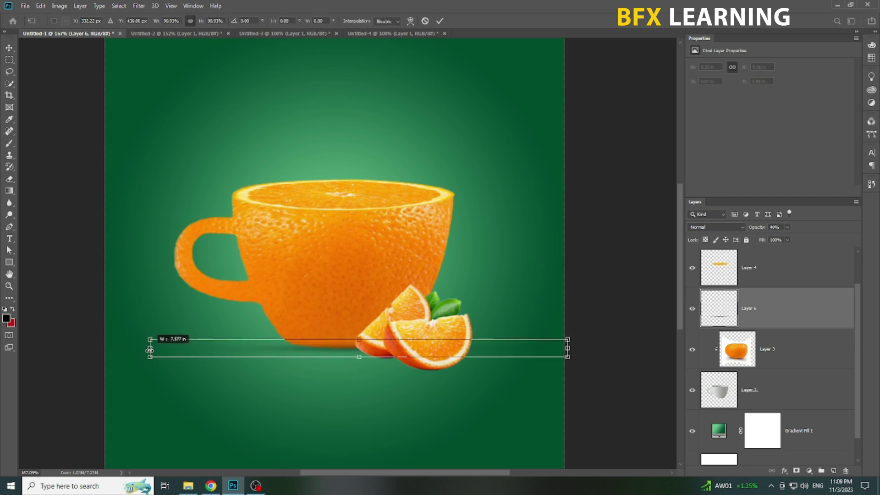
pyautogui.moveTo(323, 354); pyautogui.dragTo(284, 354)
pyautogui.moveTo(340, 348); pyautogui.dragTo(341, 350)
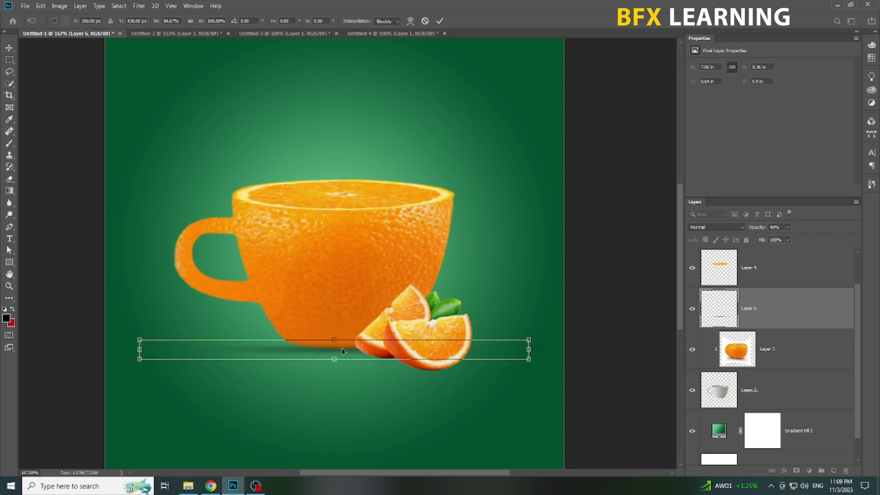
pyautogui.press('Return')
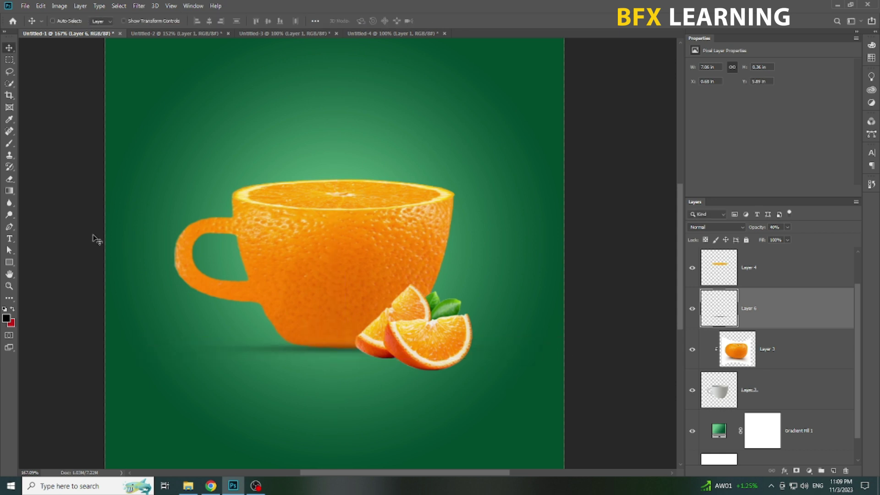
pyautogui.click(10, 143)
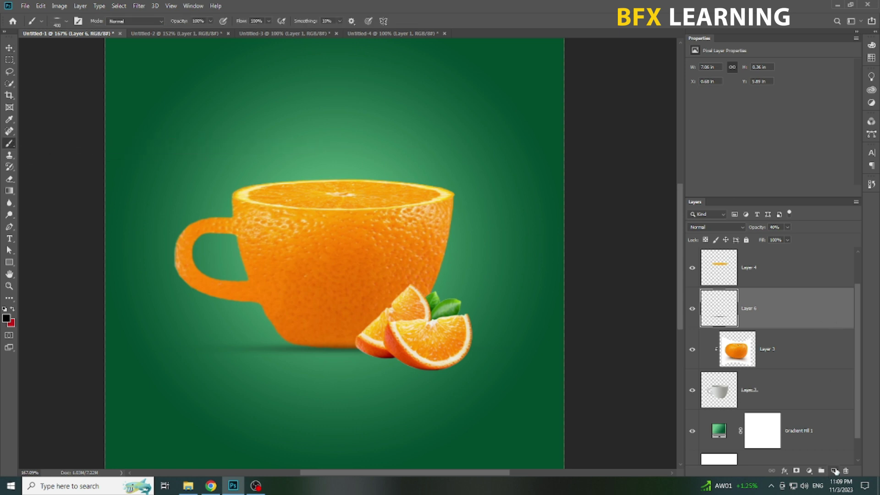
# On new Layer 7, paint 124 px shadow lines under the orange slices at 50% opacity
pyautogui.click(835, 471)
pyautogui.rightClick(432, 371)
pyautogui.moveTo(529, 250); pyautogui.dragTo(513, 250)
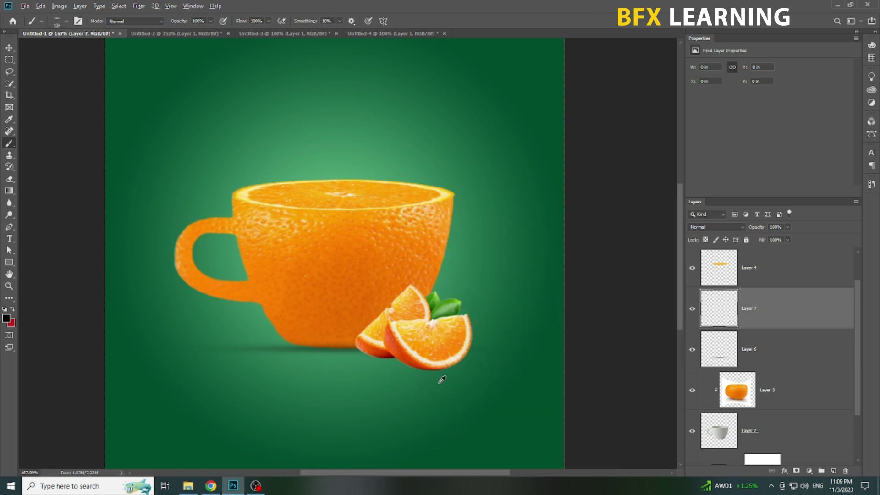
pyautogui.scroll(3, 442, 379)
pyautogui.click(432, 366)
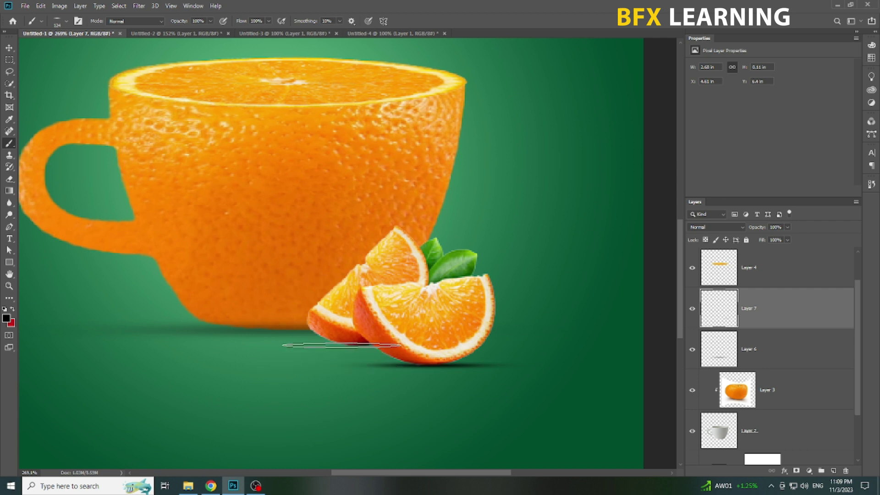
pyautogui.click(340, 345)
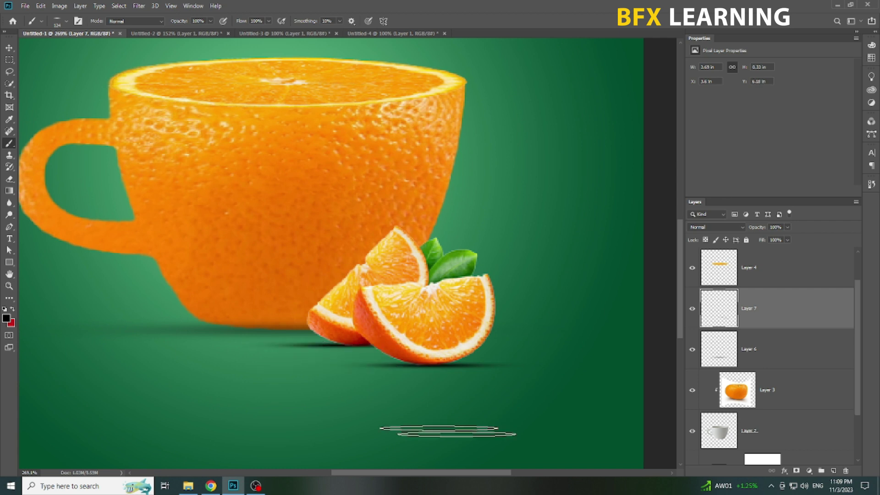
pyautogui.scroll(-3, 551, 431)
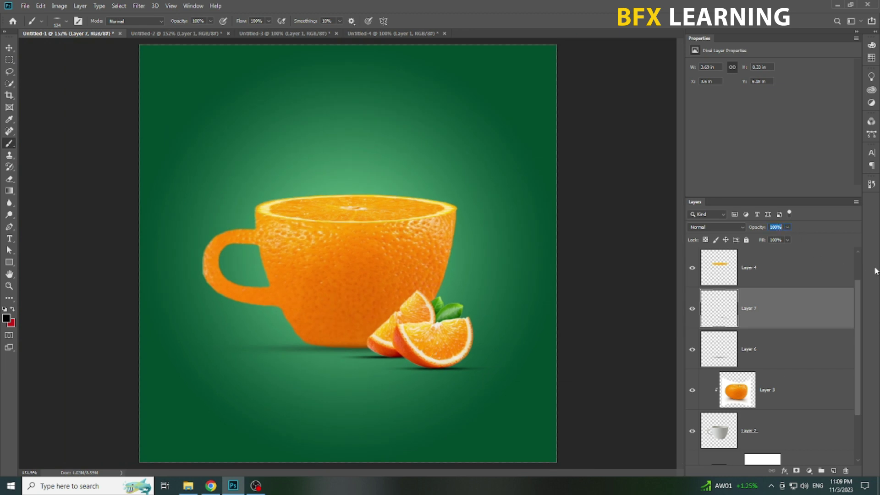
pyautogui.write('50')
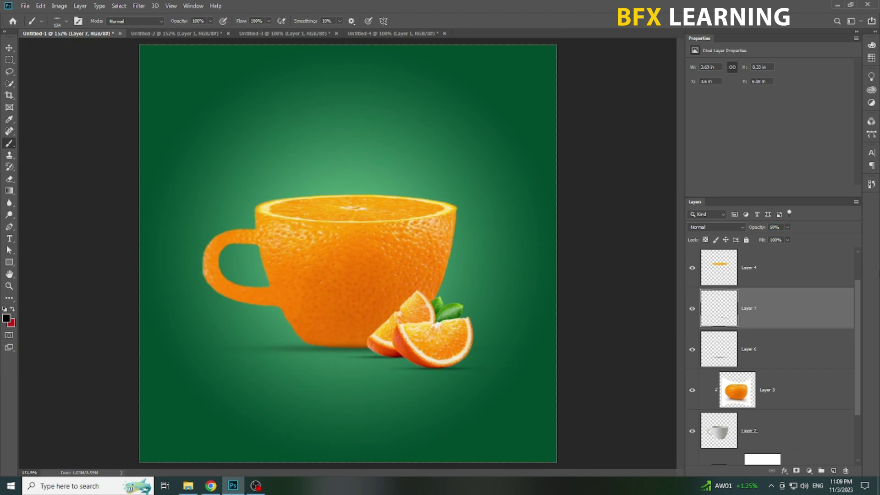
# Set Layer 6's cup shadow opacity to 50%
pyautogui.click(784, 351)
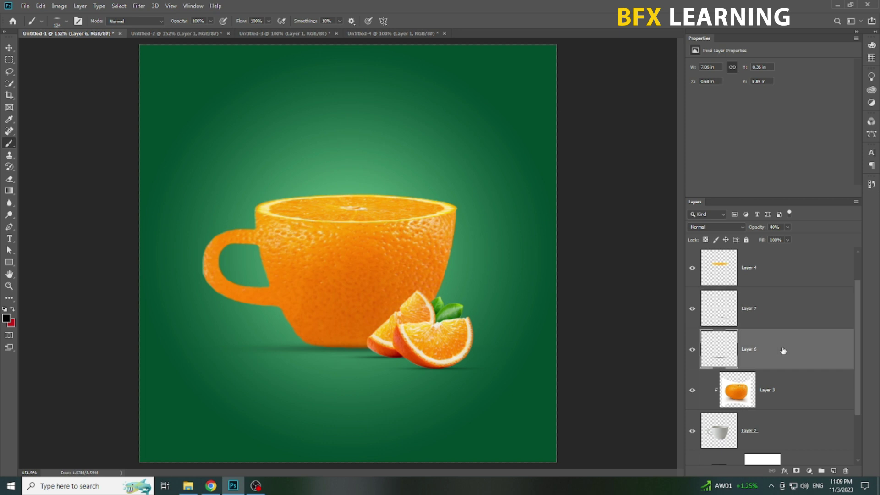
pyautogui.click(773, 226)
pyautogui.write('50')
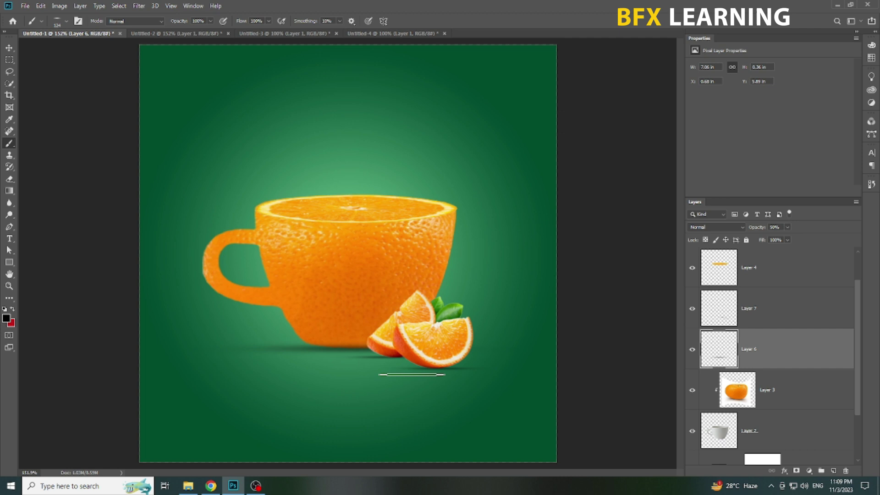
pyautogui.write('v')
pyautogui.keyDown('alt'); pyautogui.scroll(-1, 383, 346); pyautogui.keyUp('alt')
pyautogui.scroll(-1, 383, 347)
pyautogui.scroll(2, 398, 347)
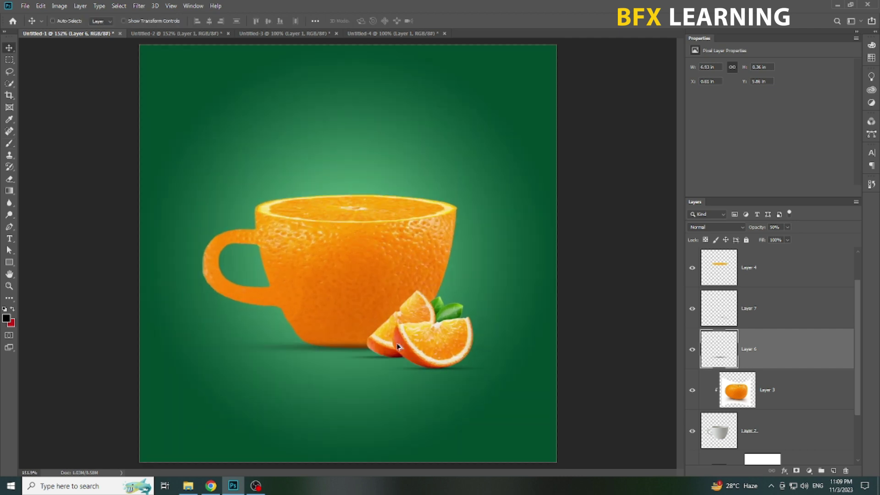
# Launch Adobe Illustrator 2019, select the heart-shaped smoke, and return to Photoshop
pyautogui.press('super')
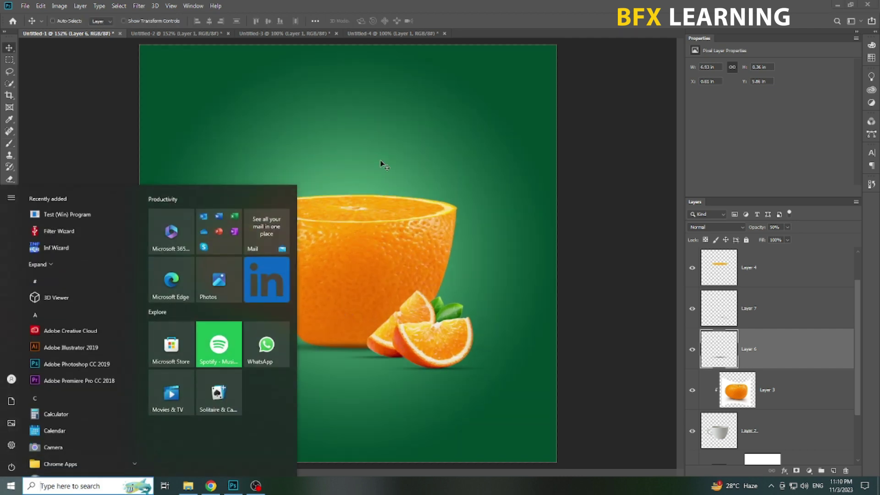
pyautogui.write('adobe ill')
pyautogui.press('Return')
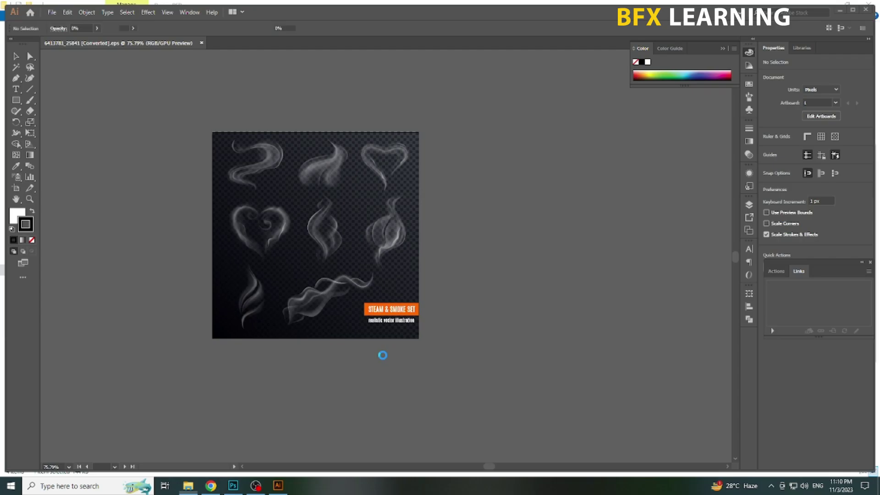
pyautogui.click(375, 171)
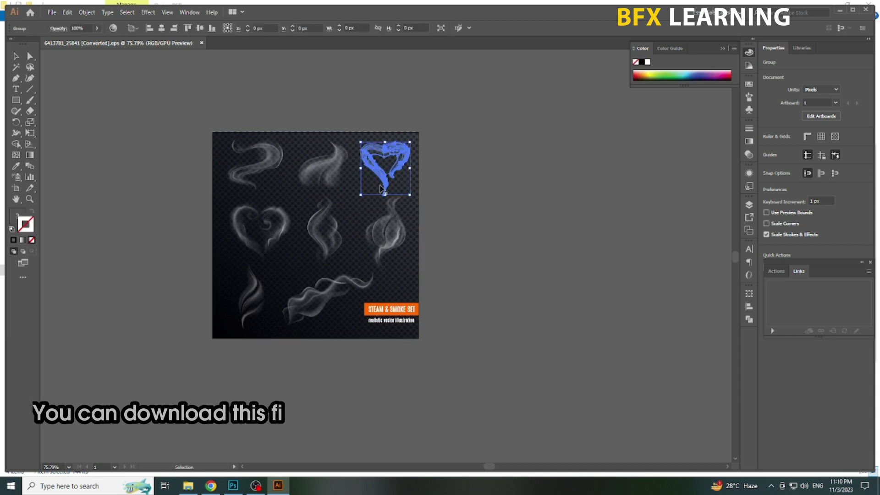
pyautogui.hotkey('alt', 'Tab')
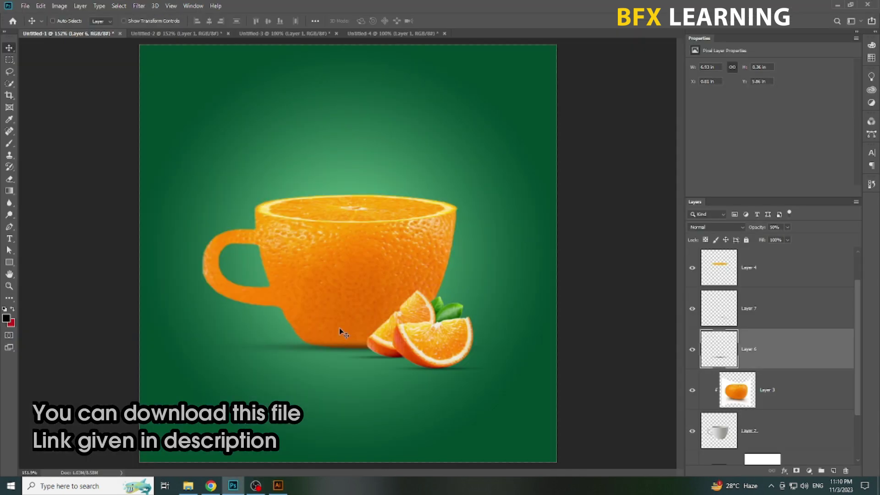
# Paste the heart smoke as a smart object, enlarge, tilt and place it above the cup in Screen mode
pyautogui.hotkey('ctrl', 'v')
pyautogui.click(343, 147)
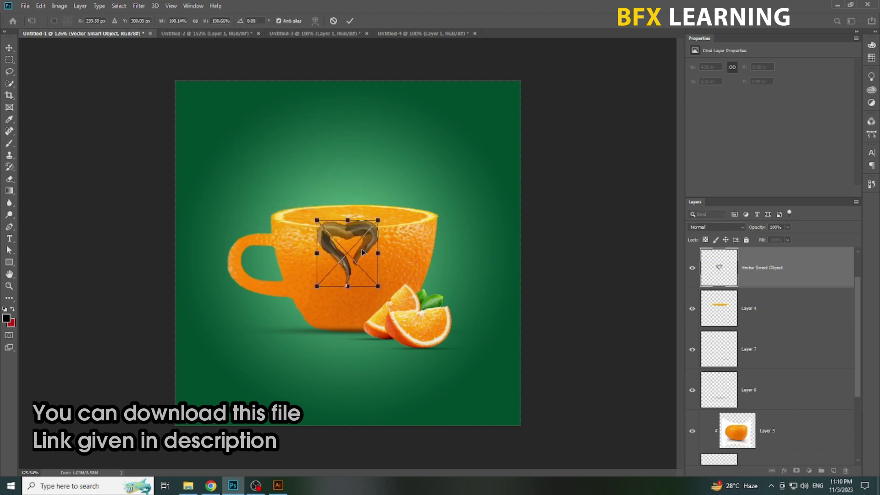
pyautogui.moveTo(388, 212); pyautogui.dragTo(403, 232)
pyautogui.moveTo(419, 118); pyautogui.dragTo(423, 123)
pyautogui.moveTo(352, 166); pyautogui.dragTo(354, 163)
pyautogui.press('Return')
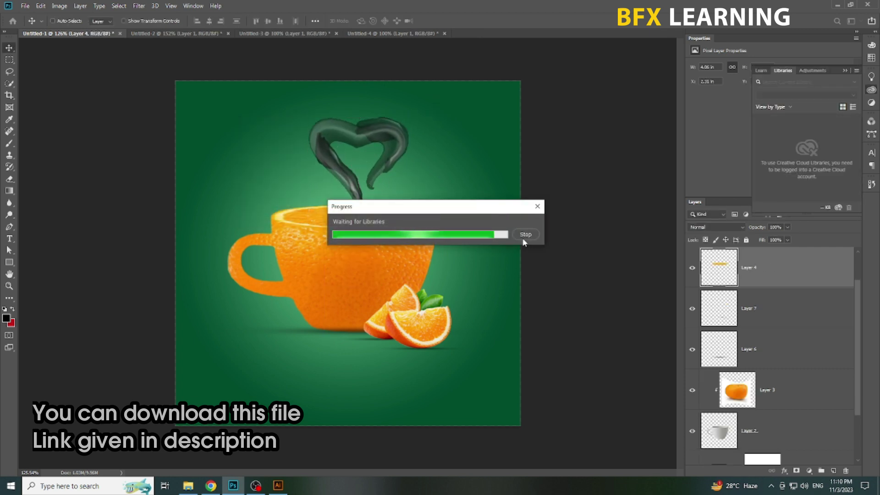
pyautogui.click(715, 227)
pyautogui.click(701, 308)
pyautogui.hotkey('ctrl', 't')
pyautogui.press('Return')
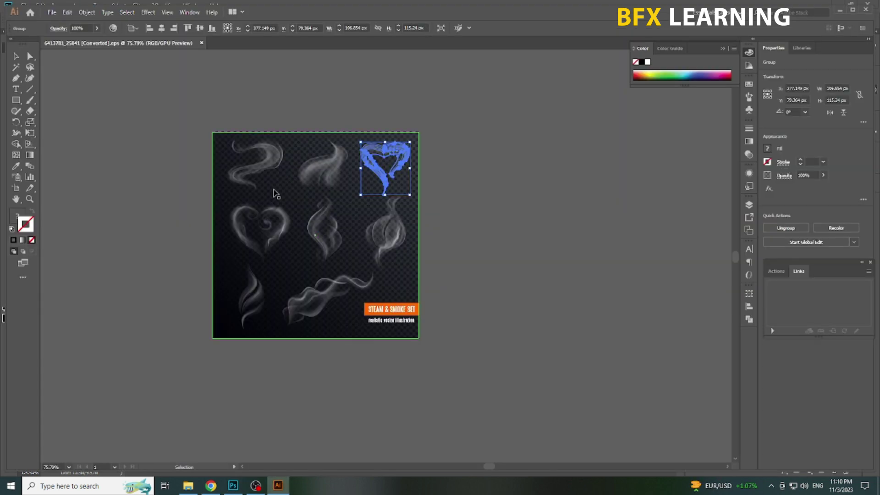
# Add a small smoke wisp above-left of the cup, shrunk and tilted about -7.8°, in Screen mode
pyautogui.hotkey('alt', 'Tab')
pyautogui.click(251, 293)
pyautogui.hotkey('ctrl', 'c')
pyautogui.hotkey('alt', 'Tab')
pyautogui.hotkey('ctrl', 'v')
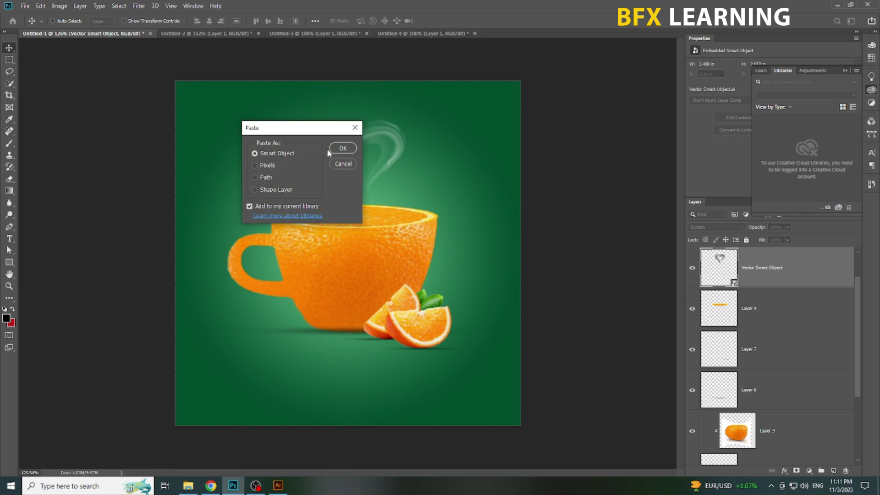
pyautogui.click(344, 146)
pyautogui.moveTo(352, 233)
pyautogui.mouseDown()
pyautogui.moveTo(308, 145)
pyautogui.moveTo(316, 148)
pyautogui.moveTo(277, 137)
pyautogui.mouseUp()
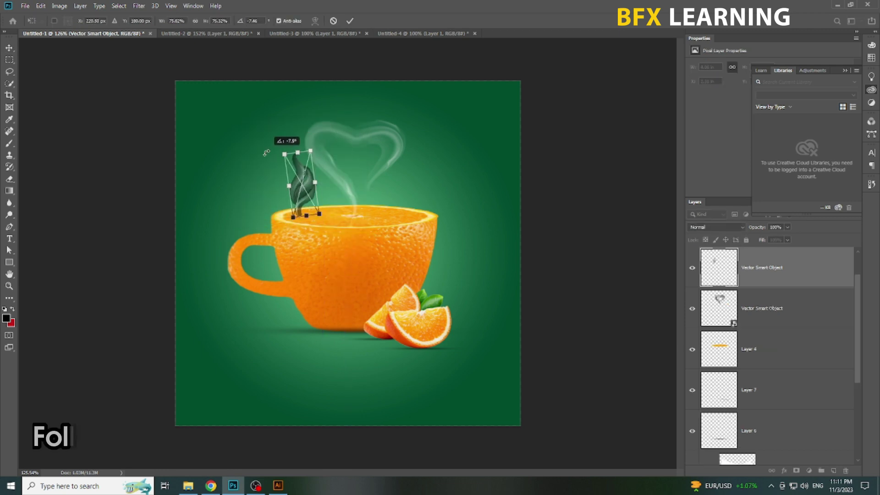
pyautogui.moveTo(303, 185); pyautogui.dragTo(300, 195)
pyautogui.press('Return')
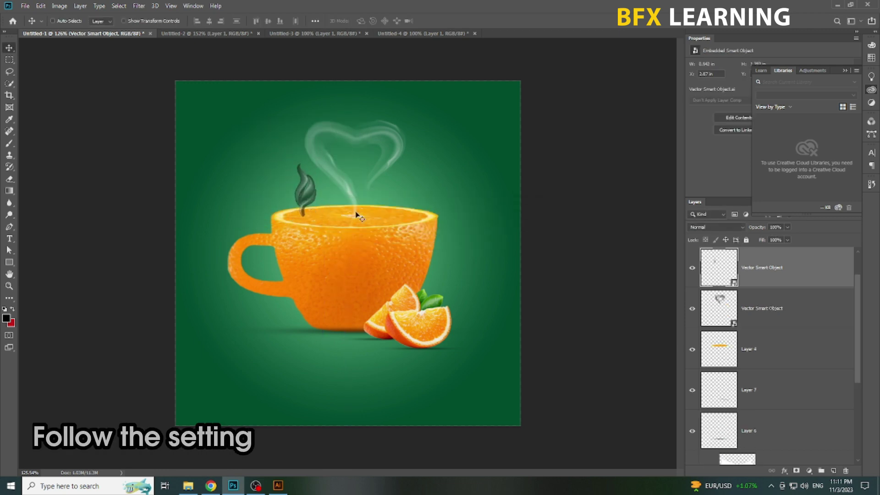
pyautogui.click(716, 227)
pyautogui.click(715, 307)
# Add another smaller smoke wisp above the cup's rim, blended in Screen mode
pyautogui.hotkey('alt', 'Tab')
pyautogui.click(324, 165)
pyautogui.hotkey('ctrl', 'c')
pyautogui.hotkey('alt', 'Tab')
pyautogui.hotkey('ctrl', 'v')
pyautogui.press('Return')
pyautogui.moveTo(362, 257); pyautogui.dragTo(382, 188)
pyautogui.moveTo(356, 151); pyautogui.dragTo(380, 170)
pyautogui.press('Return')
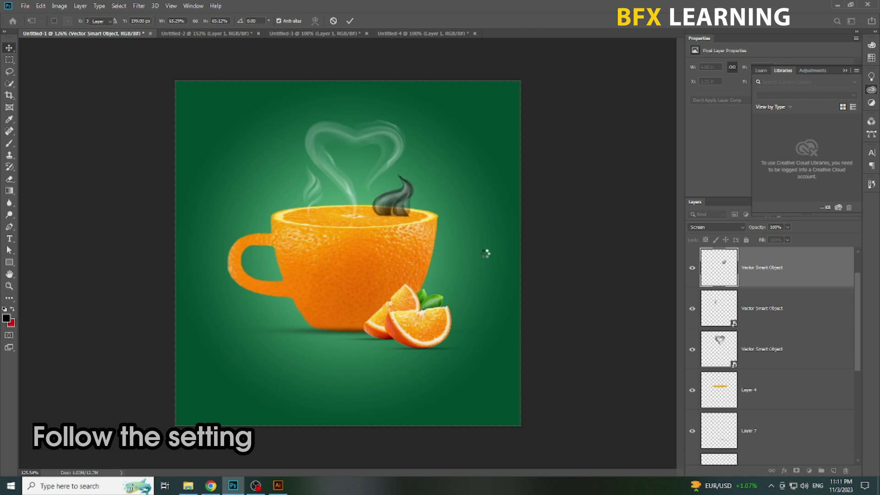
pyautogui.click(718, 227)
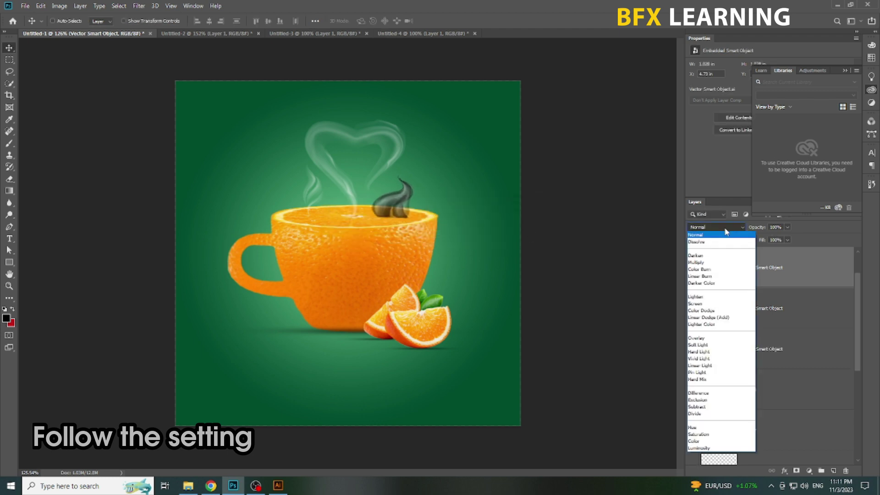
pyautogui.click(716, 307)
pyautogui.scroll(2, 439, 243)
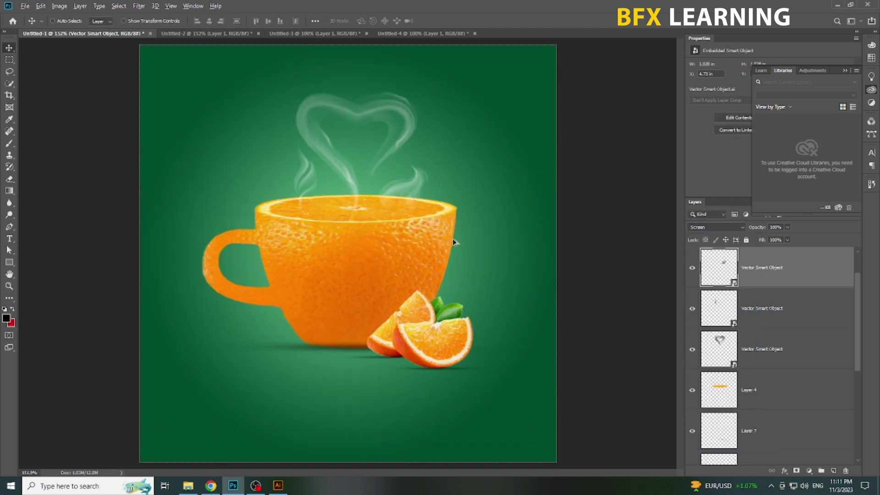
# Set the background gradient's right stop to a dark green
pyautogui.doubleClick(722, 452)
pyautogui.click(504, 257)
pyautogui.click(232, 216)
pyautogui.click(90, 257)
pyautogui.doubleClick(654, 321)
pyautogui.write('100')
pyautogui.press('Tab')
pyautogui.press('Tab')
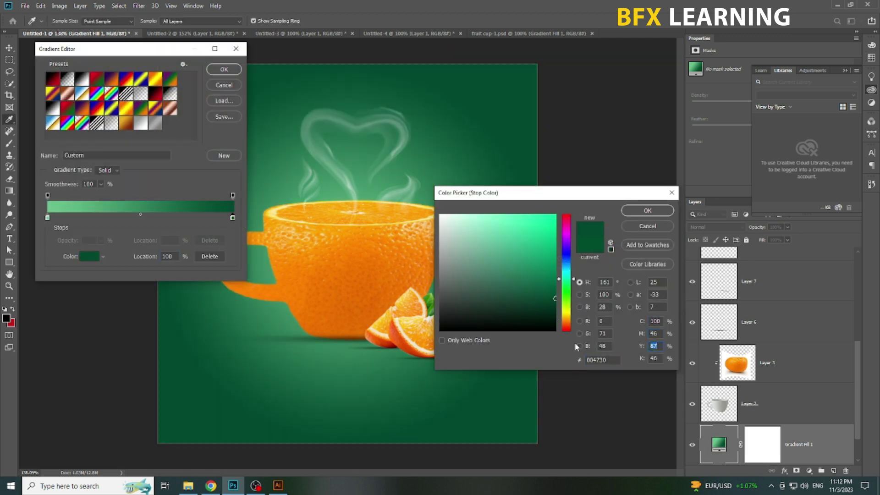
pyautogui.write('43')
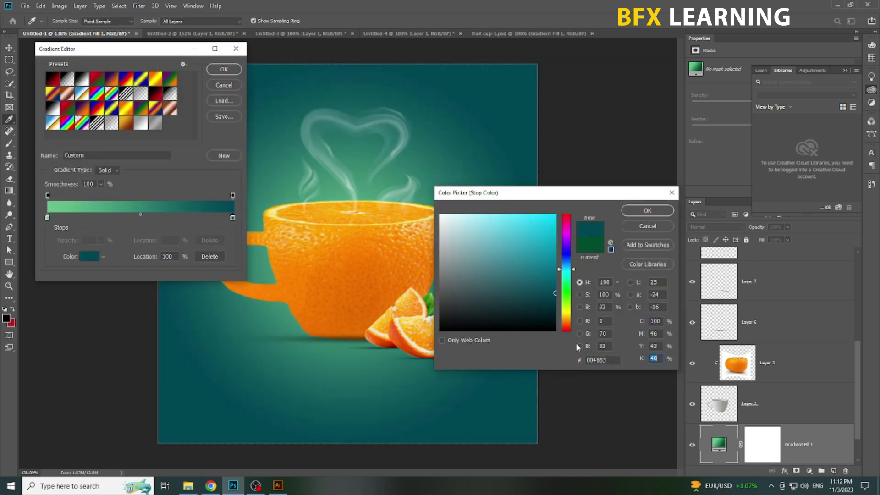
pyautogui.write('100')
pyautogui.press('Tab')
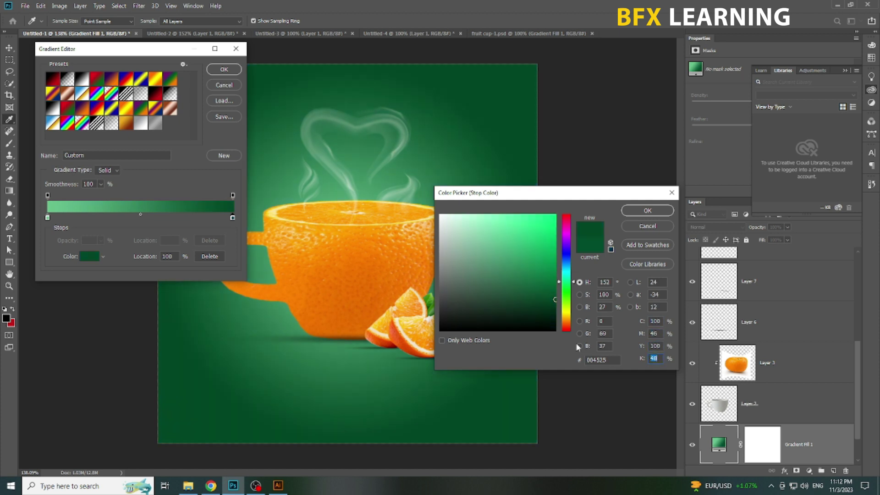
pyautogui.click(648, 216)
# Recolour the gradient's left stop to a lighter green with yellow 40
pyautogui.click(47, 219)
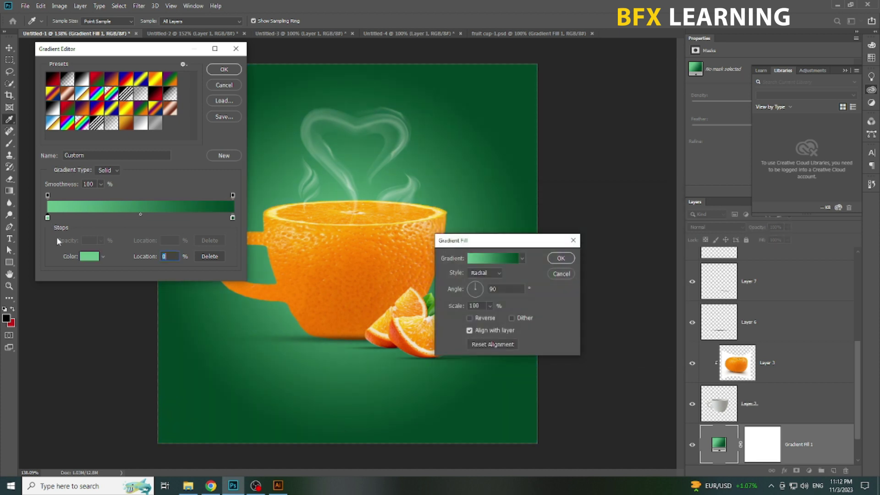
pyautogui.click(89, 257)
pyautogui.write('100')
pyautogui.press('Tab')
pyautogui.write('10')
pyautogui.press('Tab')
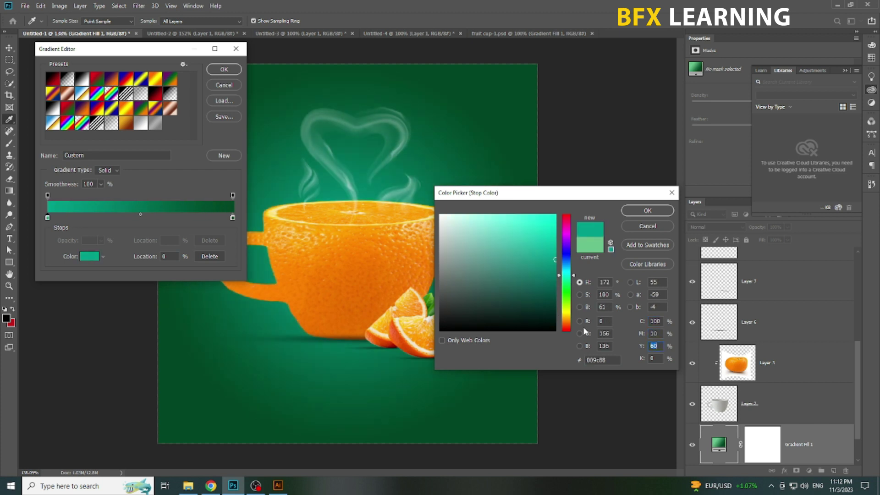
pyautogui.write('0')
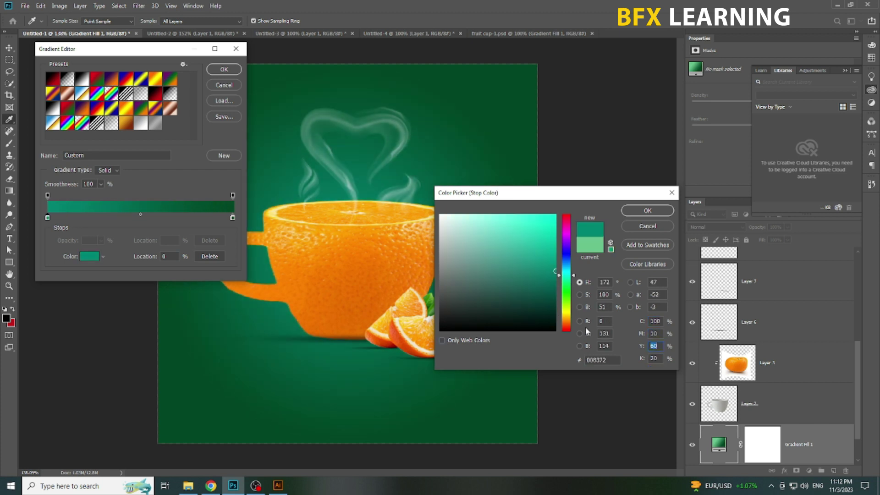
pyautogui.write('40')
pyautogui.press('Tab')
pyautogui.press('Return')
pyautogui.press('Return')
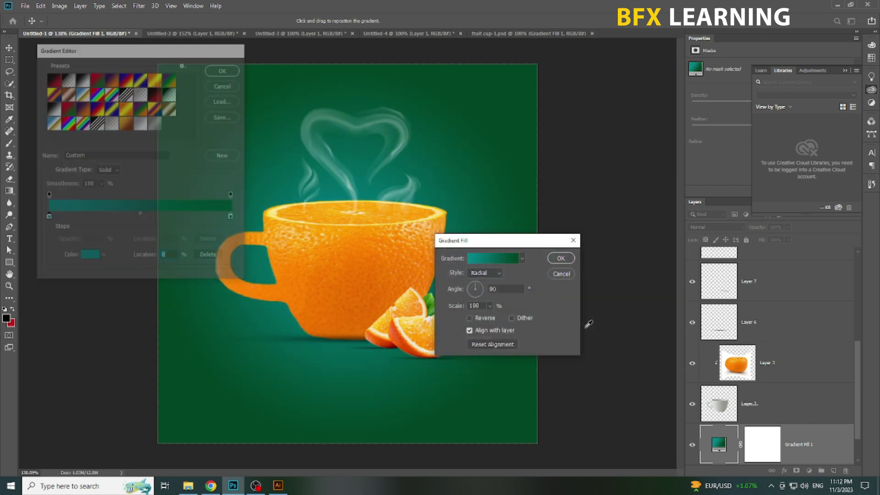
pyautogui.press('Return')
# Make the left stop bright green and apply the radial green gradient fill
pyautogui.doubleClick(735, 418)
pyautogui.click(496, 259)
pyautogui.click(232, 217)
pyautogui.click(89, 257)
pyautogui.click(648, 210)
pyautogui.click(47, 218)
pyautogui.click(89, 256)
pyautogui.click(13, 323)
pyautogui.press('Return')
pyautogui.click(231, 71)
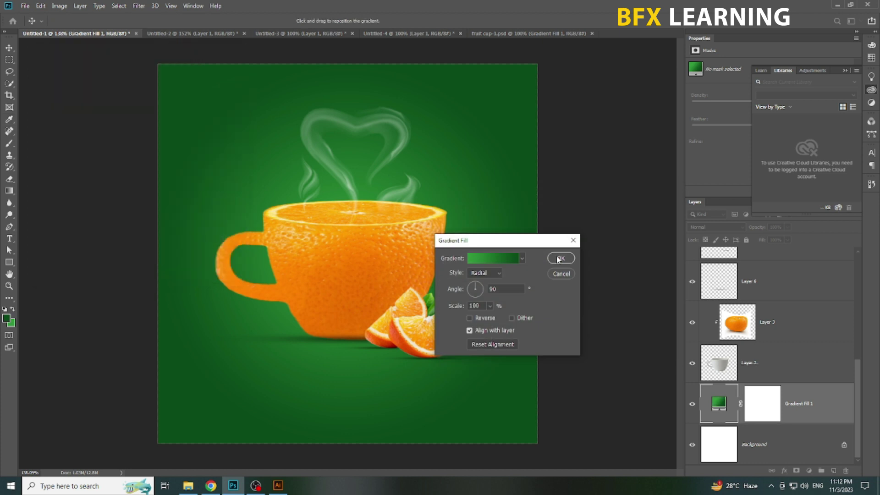
pyautogui.click(560, 258)
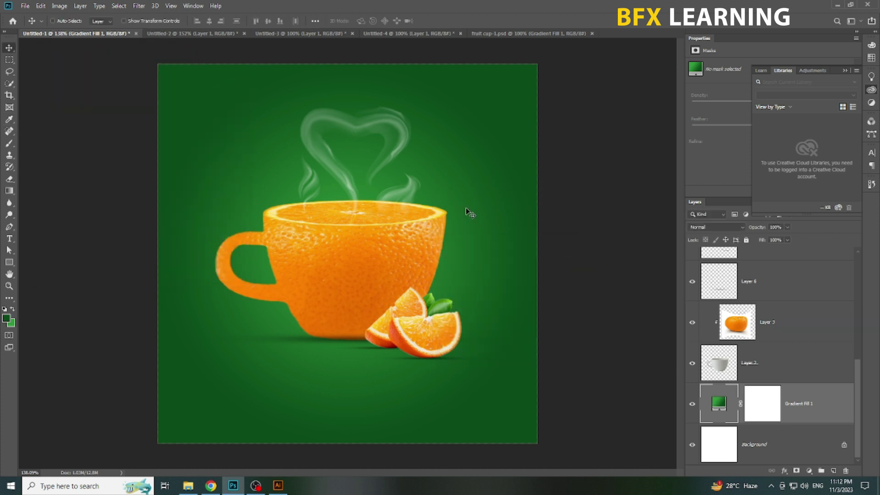
# Gather the artwork layers from Layer 5 down to Layer 2 into Group 1
pyautogui.click(761, 360)
pyautogui.scroll(5, 771, 366)
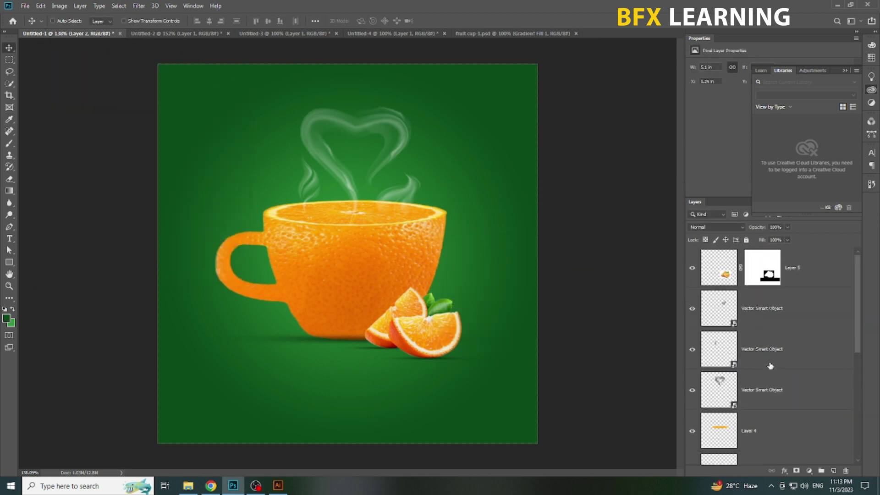
pyautogui.keyDown('shift'); pyautogui.click(803, 263); pyautogui.keyUp('shift')
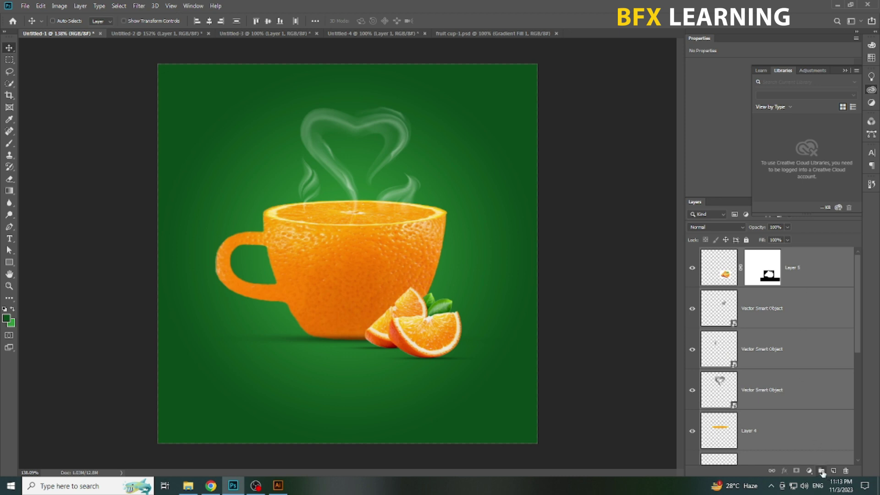
pyautogui.click(823, 473)
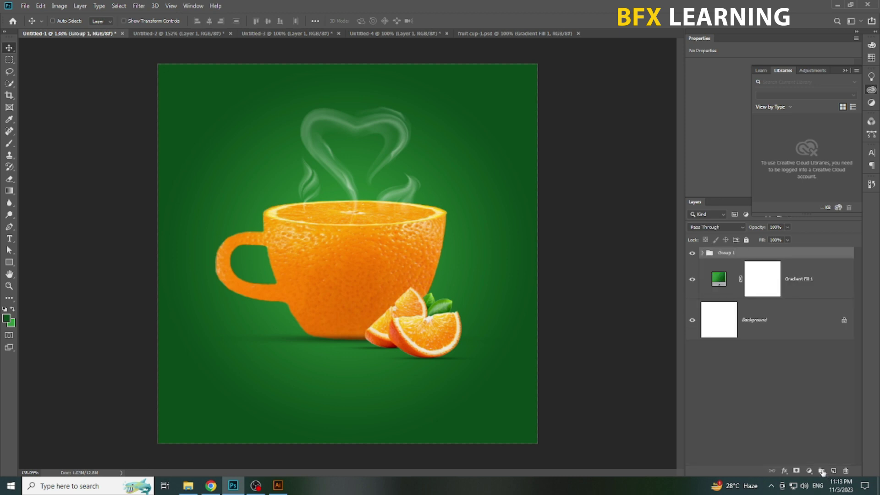
# Duplicate Group 1 as Group 1 copy and reselect Group 1
pyautogui.rightClick(749, 256)
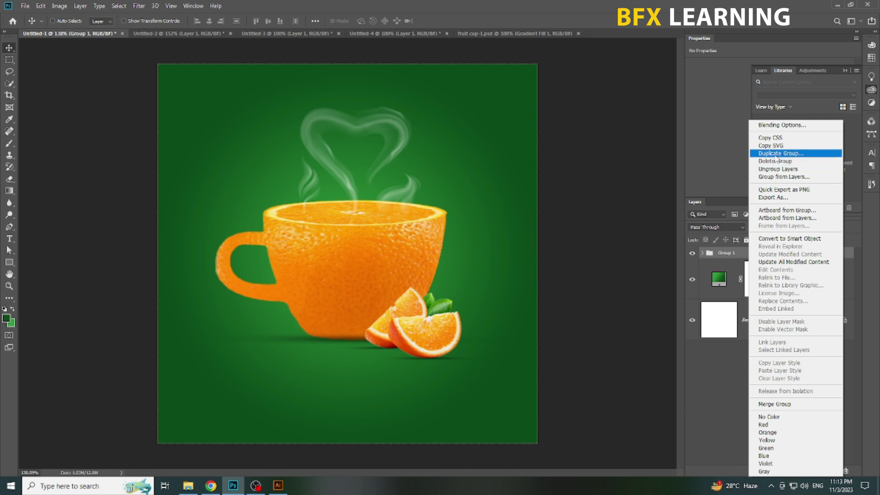
pyautogui.click(775, 153)
pyautogui.click(402, 203)
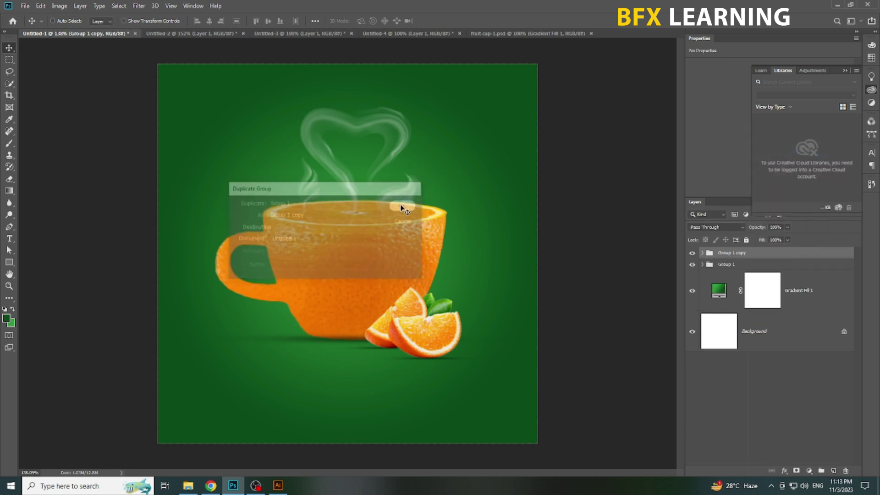
pyautogui.click(744, 266)
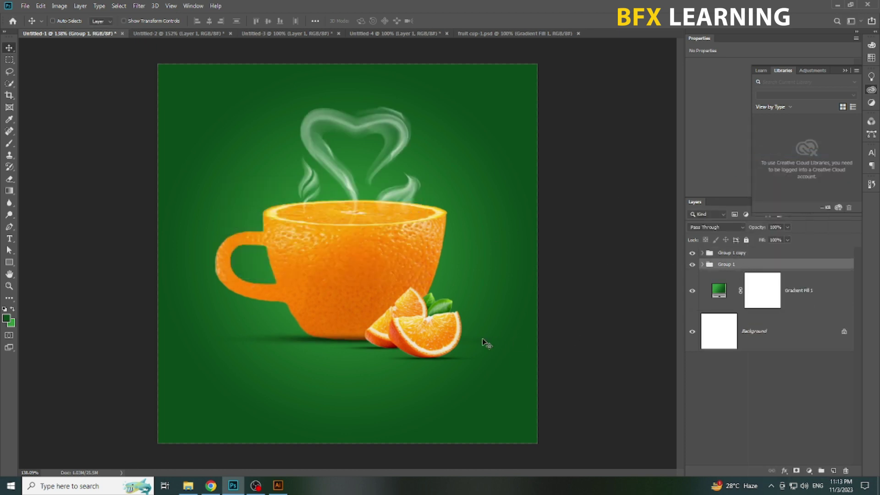
# Flip Group 1 vertically and move it down below the cup
pyautogui.hotkey('ctrl', 't')
pyautogui.rightClick(388, 252)
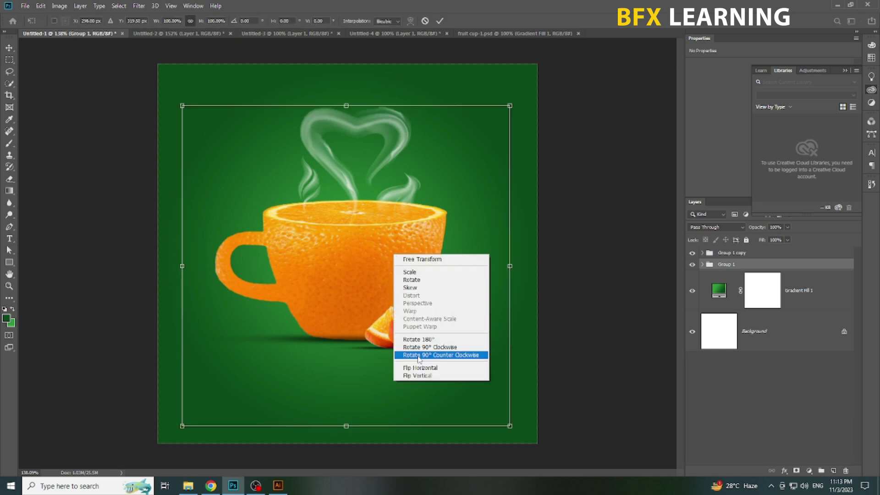
pyautogui.click(424, 373)
pyautogui.moveTo(416, 240); pyautogui.dragTo(416, 407)
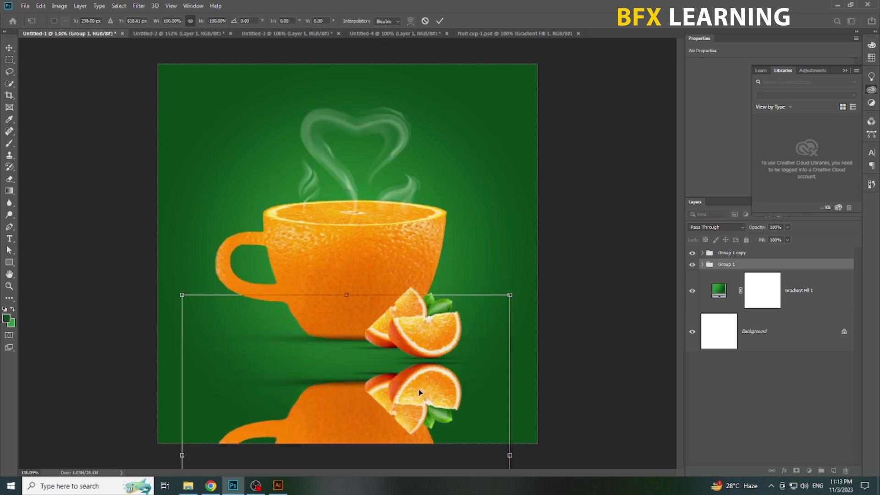
pyautogui.press('Return')
# Shift the reflected orange slices on Layer 5 down about 0.47 in to align them
pyautogui.click(460, 362)
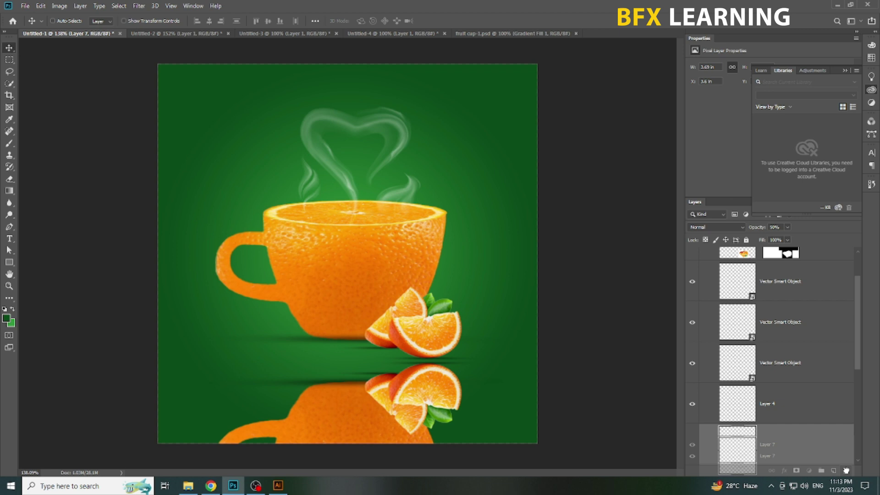
pyautogui.keyDown('ctrl'); pyautogui.click(364, 390); pyautogui.keyUp('ctrl')
pyautogui.moveTo(793, 443); pyautogui.dragTo(846, 471)
pyautogui.keyDown('ctrl'); pyautogui.click(433, 359); pyautogui.keyUp('ctrl')
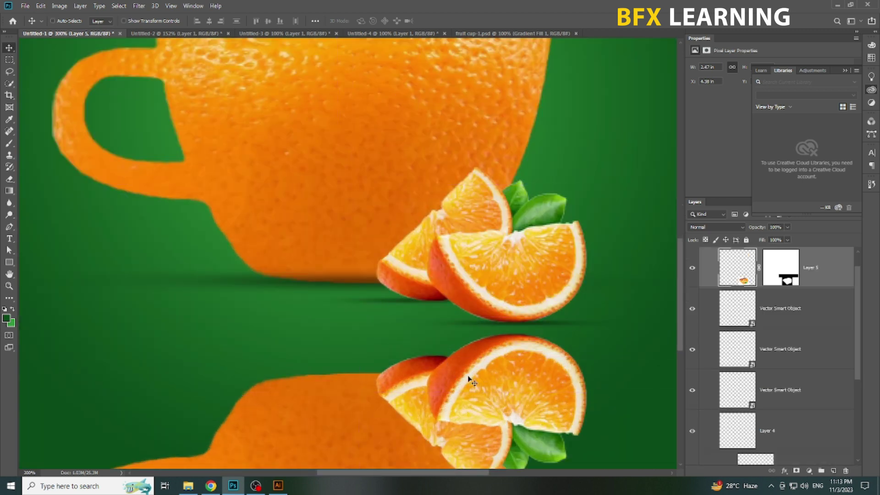
pyautogui.rightClick(422, 342)
pyautogui.click(426, 344)
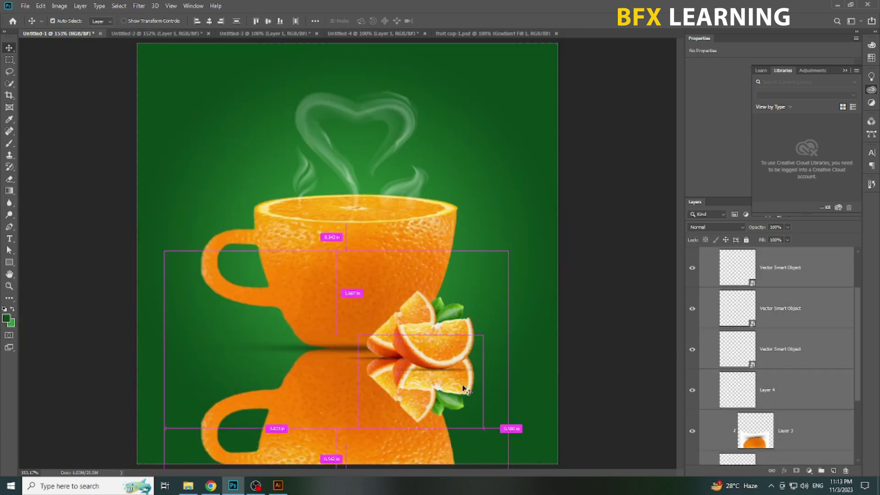
pyautogui.moveTo(464, 389); pyautogui.dragTo(464, 412)
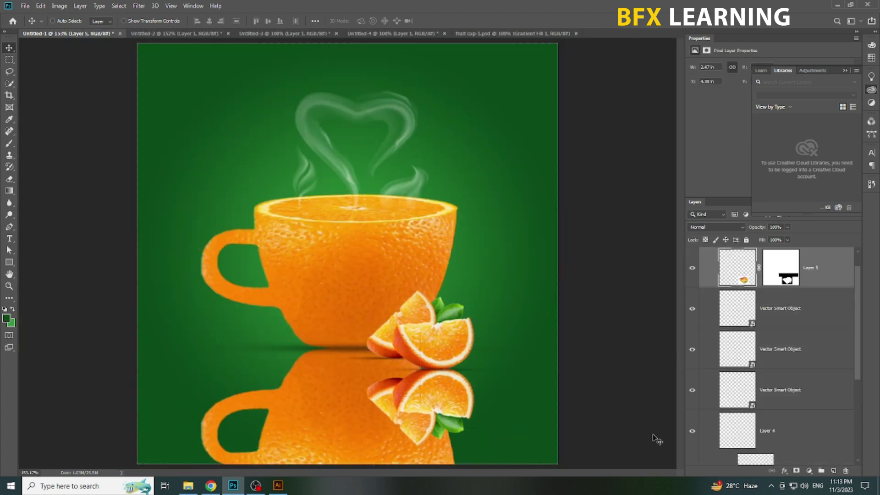
pyautogui.scroll(1, 743, 276)
pyautogui.click(743, 265)
# Mask Group 1 with a gradient so the reflection fades toward the bottom
pyautogui.click(797, 471)
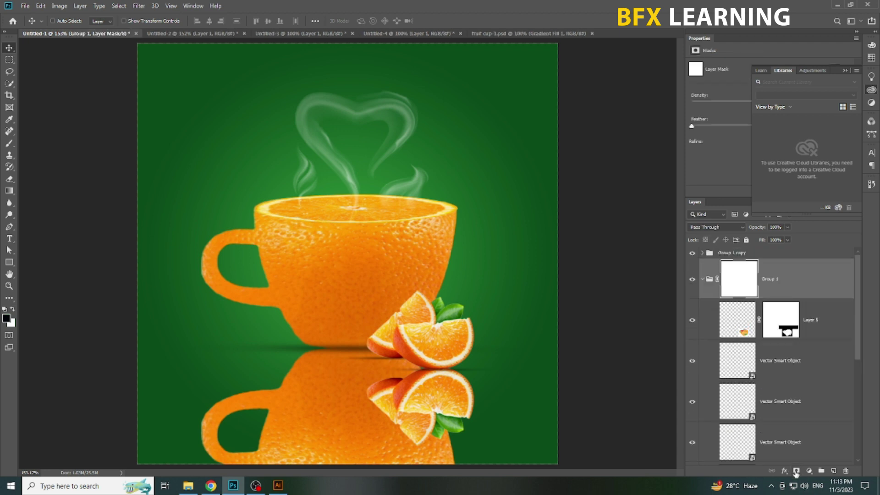
pyautogui.click(9, 192)
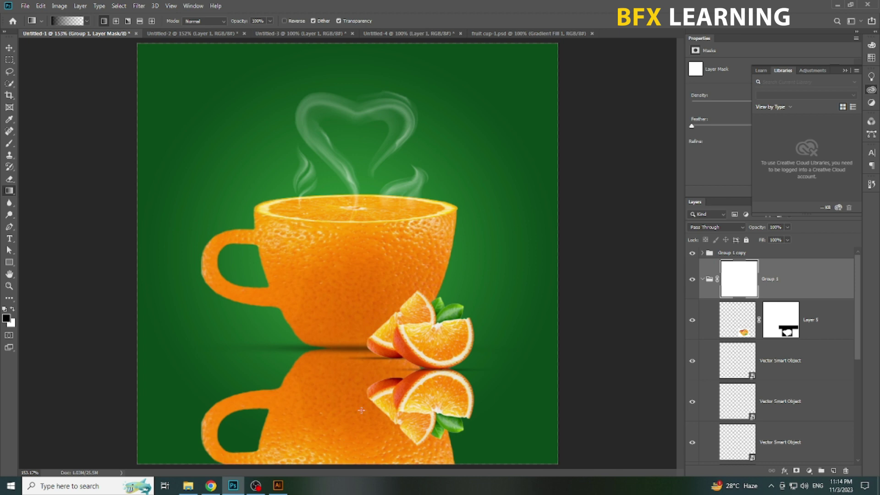
pyautogui.moveTo(371, 325); pyautogui.dragTo(376, 253)
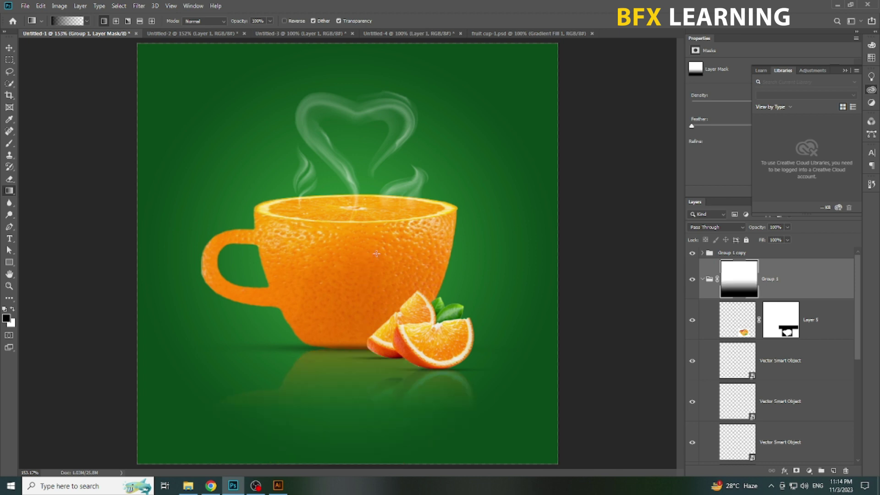
pyautogui.press('v')
# Hide the panels to preview the artwork, then restore them
pyautogui.rightClick(366, 320)
pyautogui.click(400, 335)
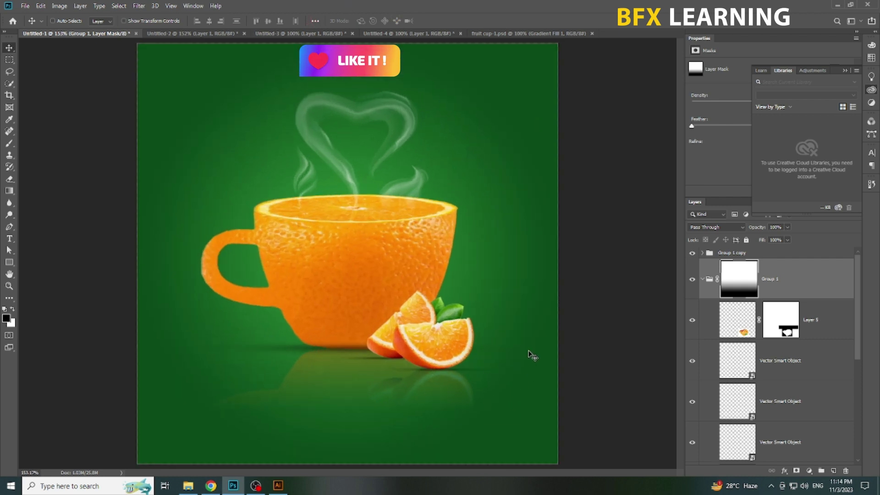
pyautogui.press('Tab')
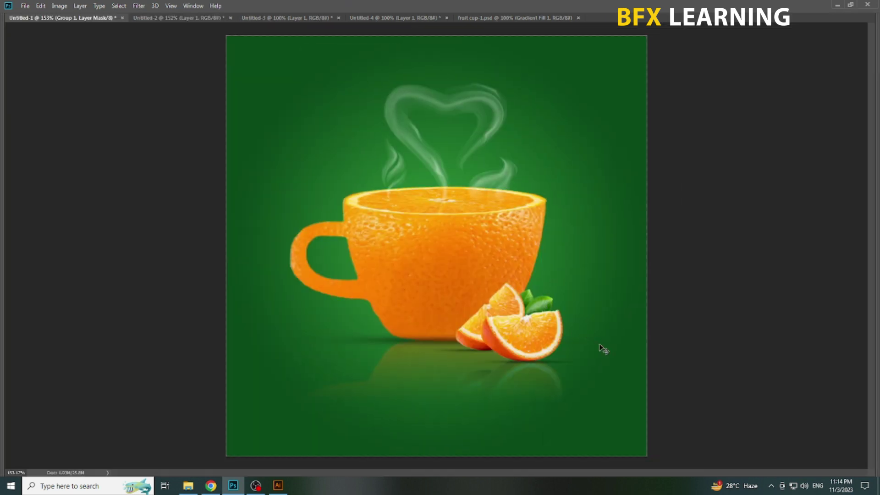
pyautogui.press('Tab')
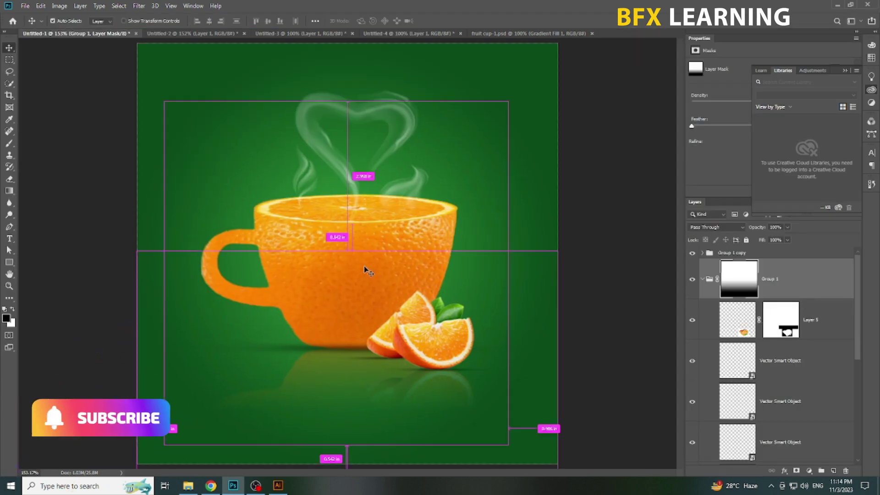
# Split Layer 3's Underlying Layer Blend If highlights at 217 and add a Levels adjustment layer above it
pyautogui.keyDown('ctrl'); pyautogui.click(363, 270); pyautogui.keyUp('ctrl')
pyautogui.doubleClick(830, 453)
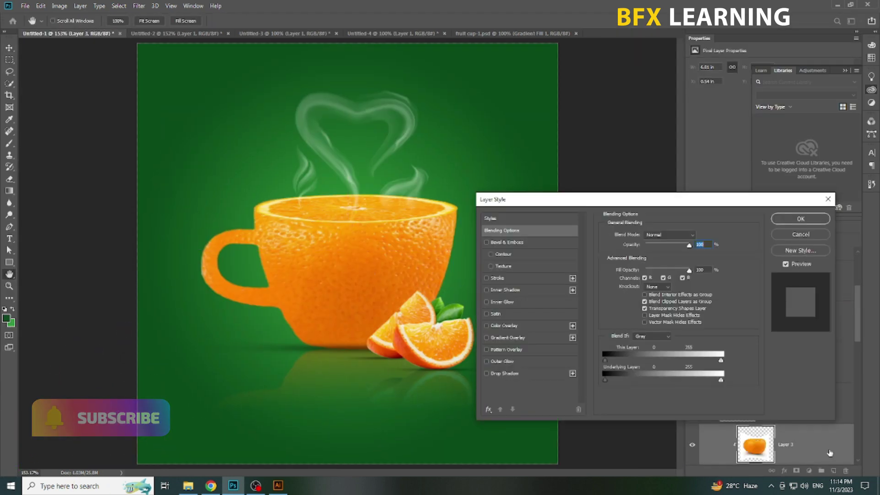
pyautogui.moveTo(721, 380); pyautogui.dragTo(698, 382)
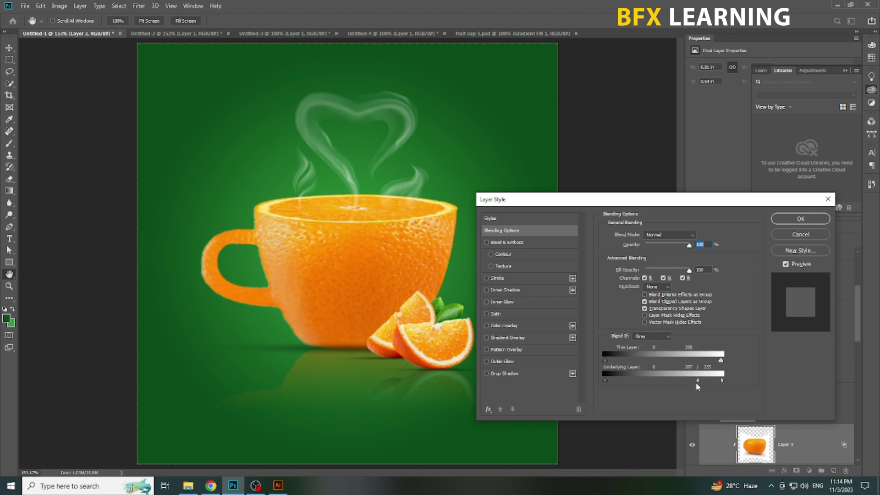
pyautogui.click(788, 221)
pyautogui.click(809, 471)
pyautogui.click(819, 347)
# Clip the Levels 1 adjustment layer to Layer 3 below it
pyautogui.scroll(-1, 736, 450)
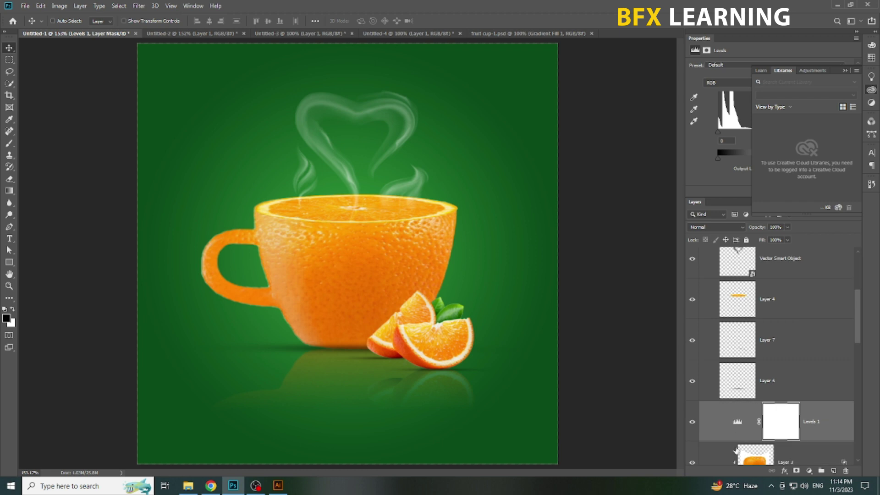
pyautogui.rightClick(749, 427)
pyautogui.rightClick(818, 440)
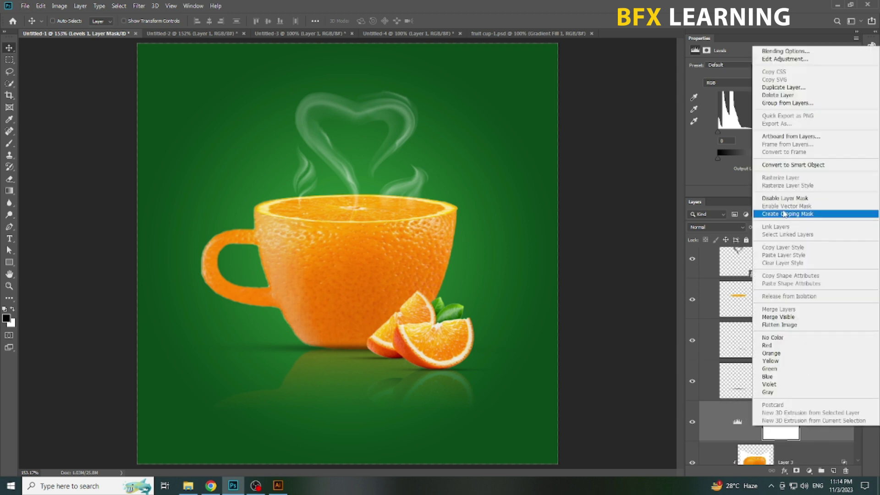
pyautogui.click(783, 214)
# Set Levels 1 input black to 18 and output white to 252, then hide all panels
pyautogui.click(845, 72)
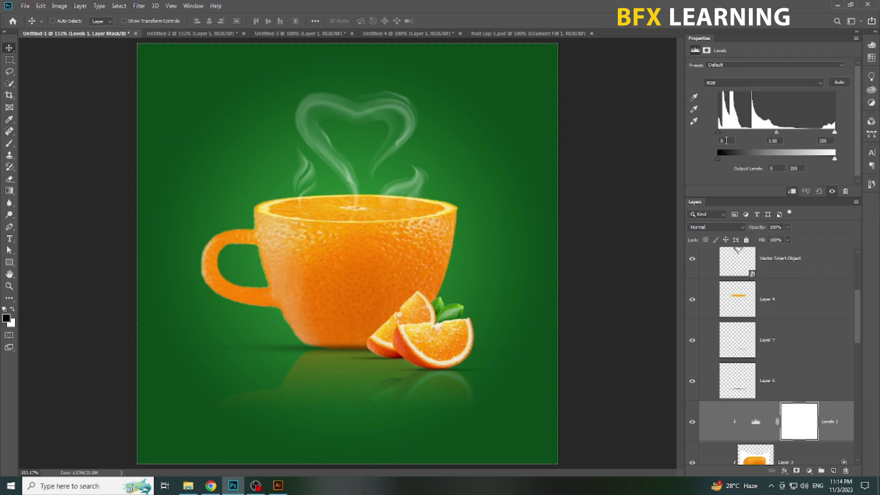
pyautogui.moveTo(835, 158); pyautogui.dragTo(834, 159)
pyautogui.moveTo(724, 132); pyautogui.dragTo(726, 132)
pyautogui.click(692, 422)
pyautogui.rightClick(337, 220)
pyautogui.press('Tab')
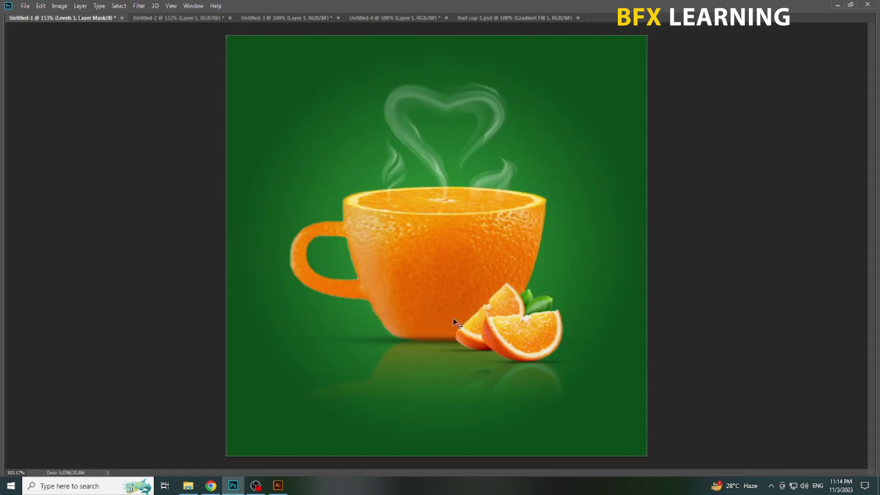